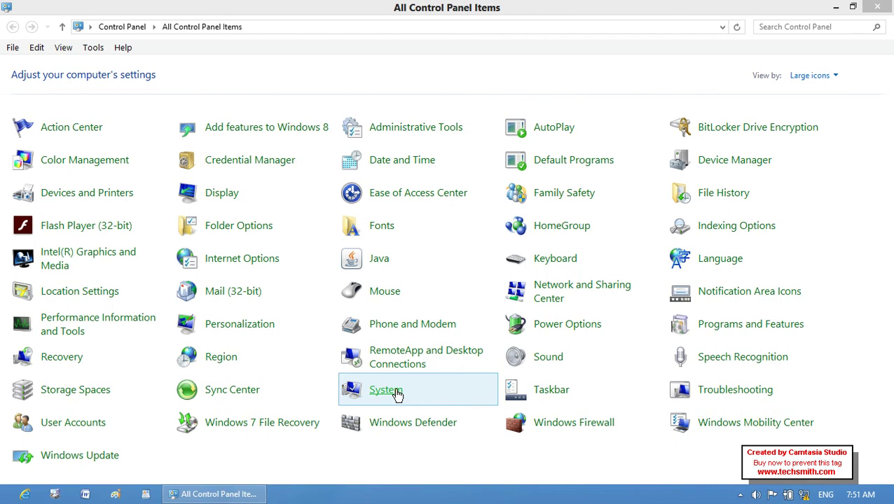
Open the System information page and view the options for getting more features with a new Windows edition.
click(386, 390)
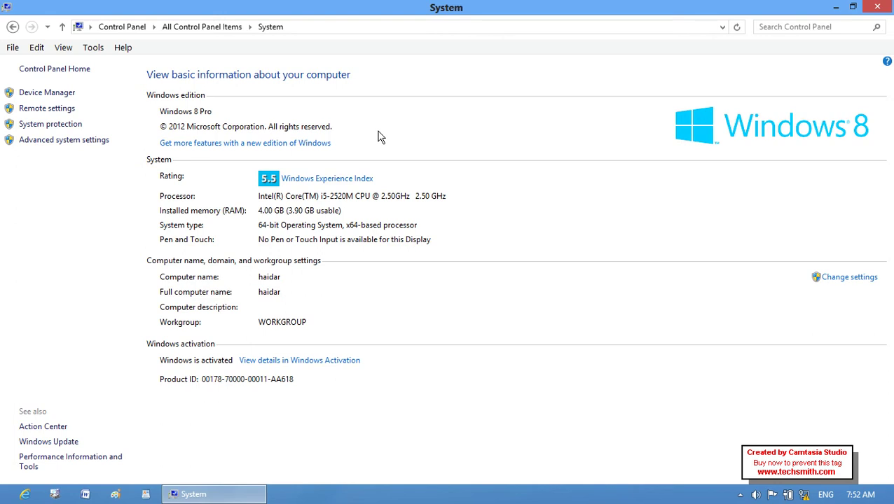
click(292, 144)
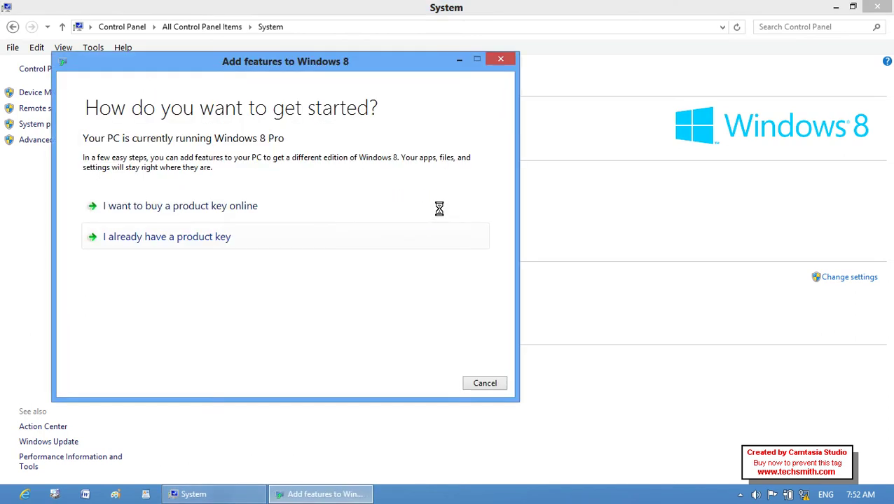
click(488, 388)
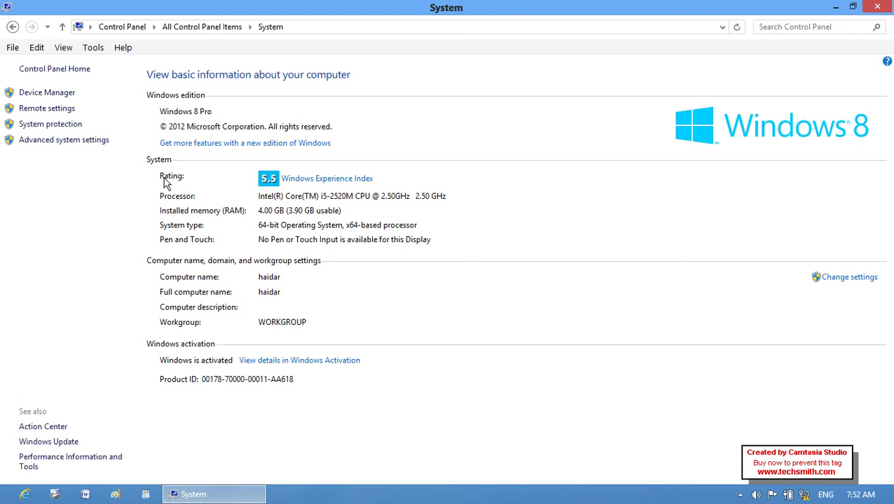
Run the control command to open Control Panel in another window and view Performance Information and Tools.
key(super+r)
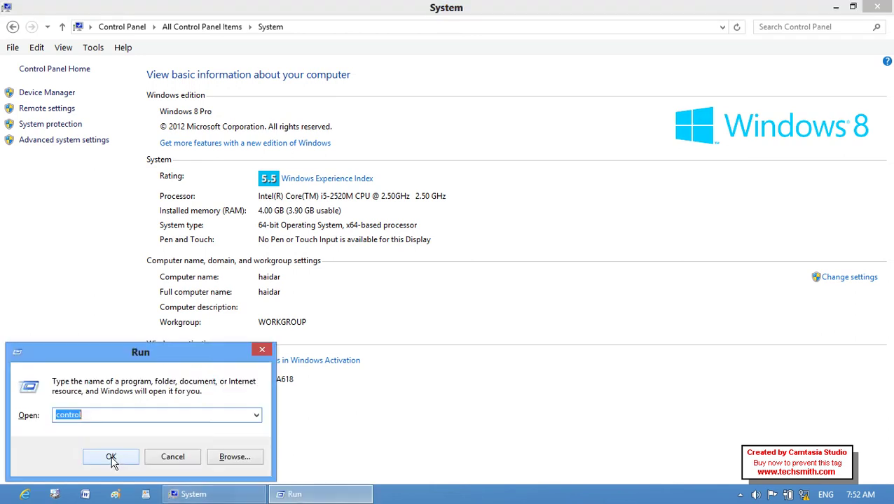
click(111, 458)
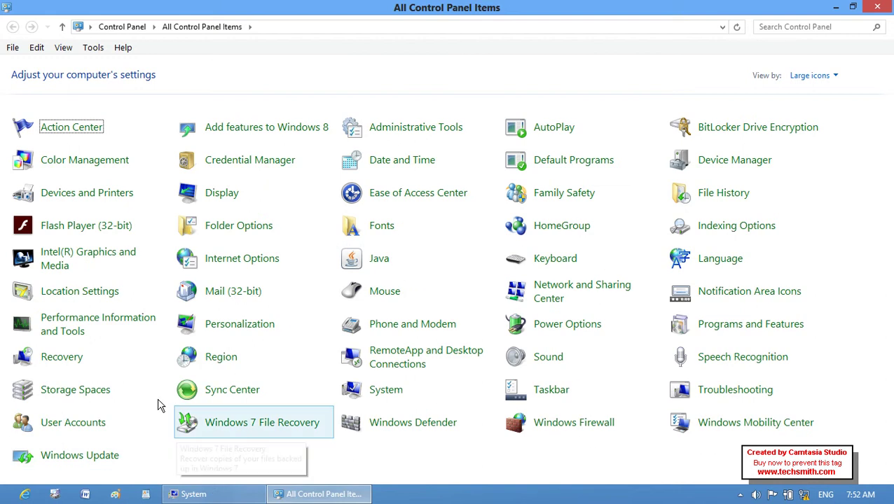
click(84, 332)
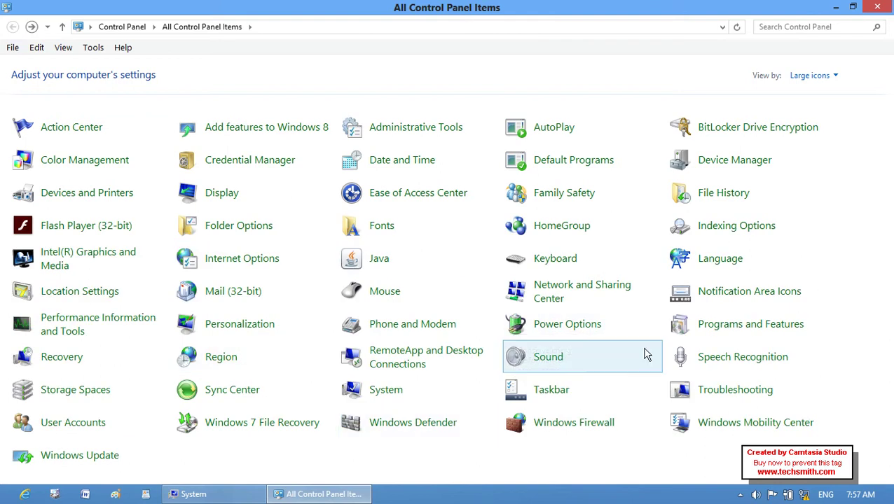
View the computer's basic information on the System page of Control Panel, and close both System windows.
click(384, 391)
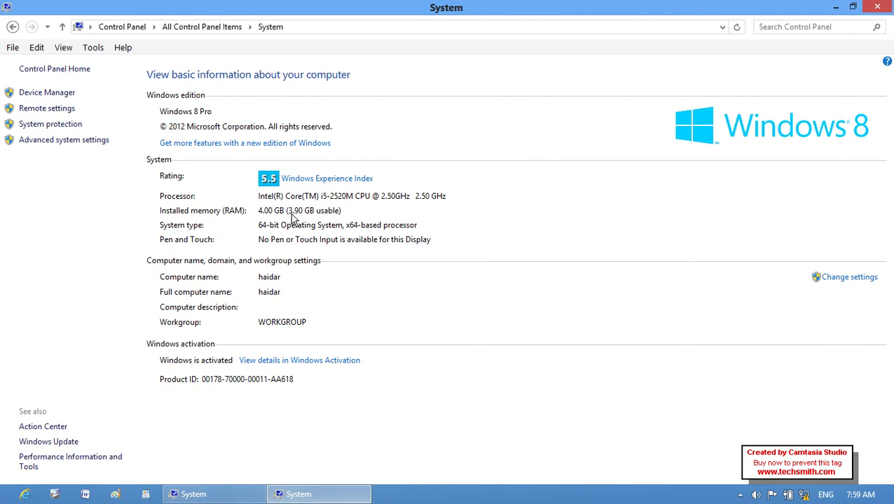
click(876, 7)
click(876, 7)
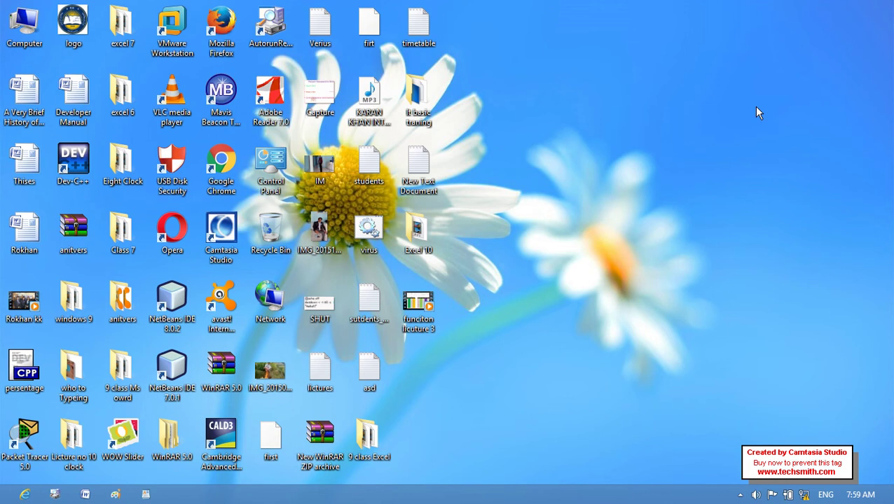
Examine the running apps and background processes in a maximized Task Manager, and close it.
right_click(485, 495)
click(540, 457)
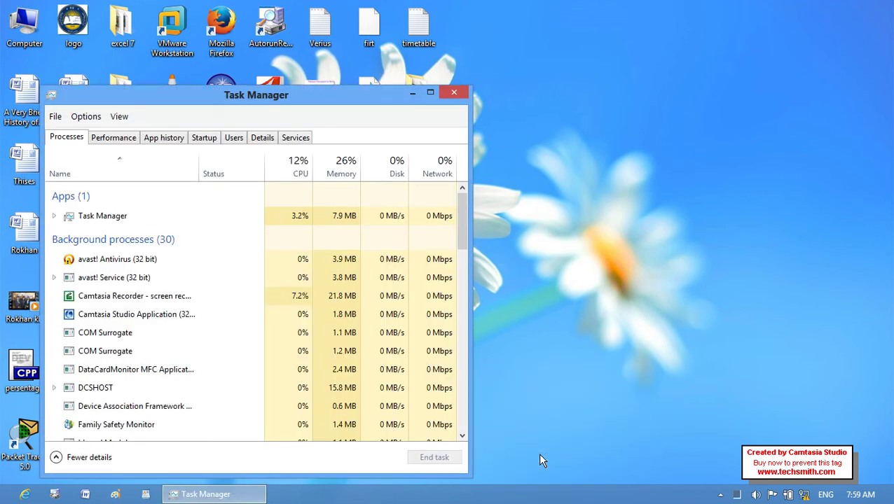
click(430, 93)
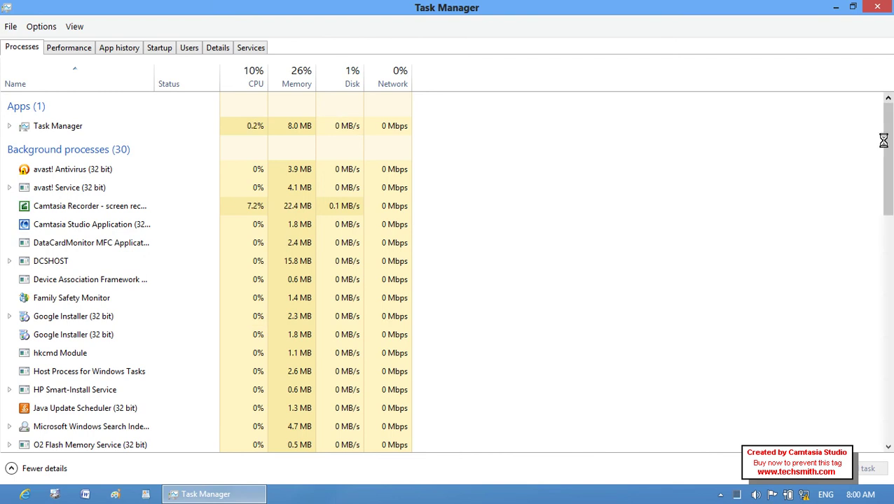
drag(884, 139, 889, 102)
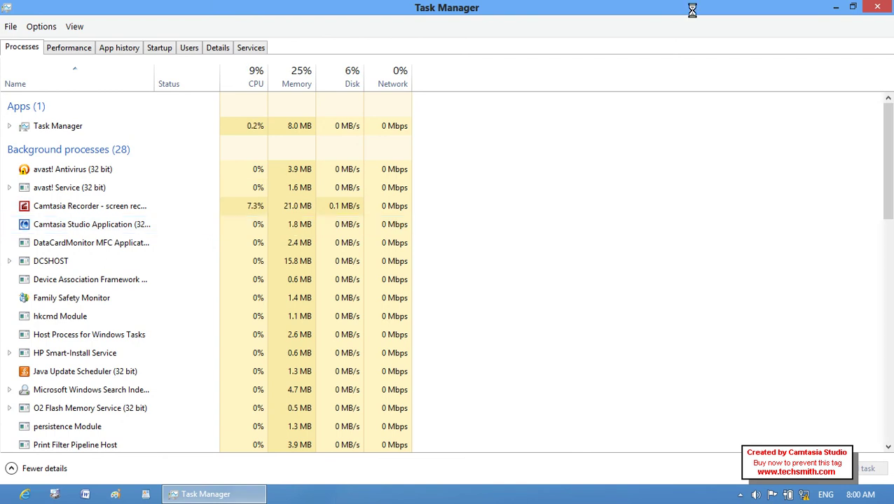
click(877, 6)
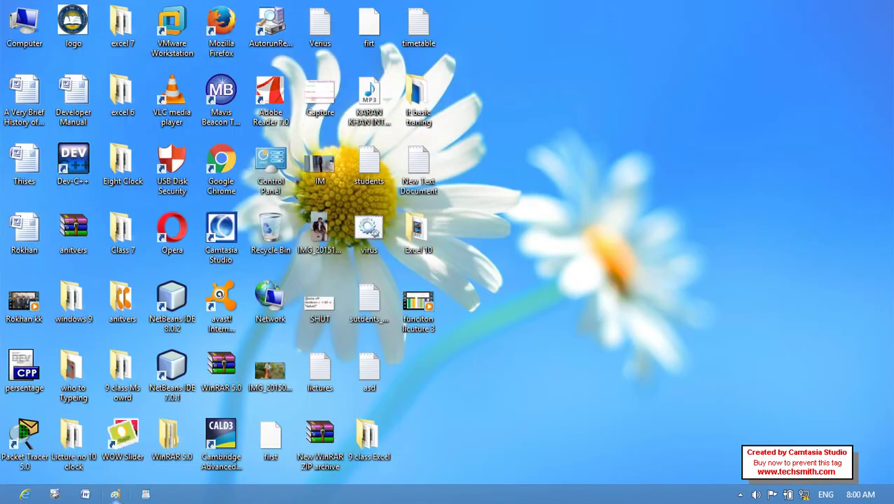
Open the taskbar's properties for viewing and close them.
right_click(295, 495)
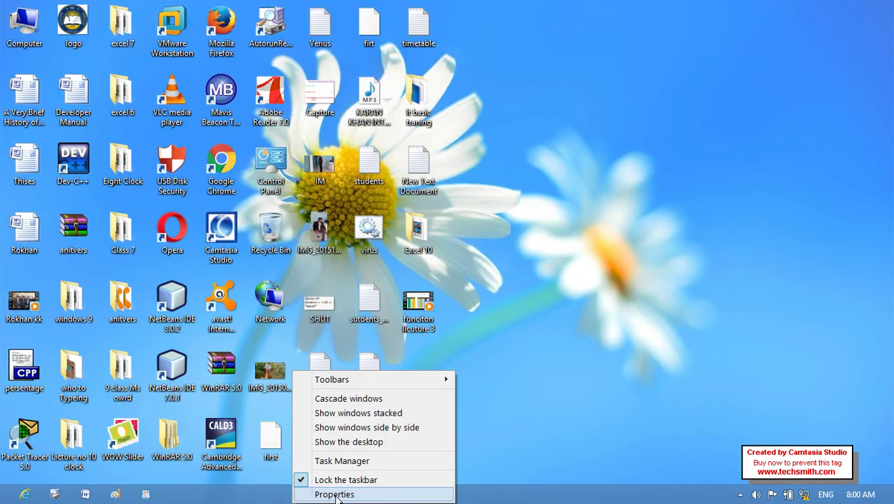
click(335, 495)
click(182, 465)
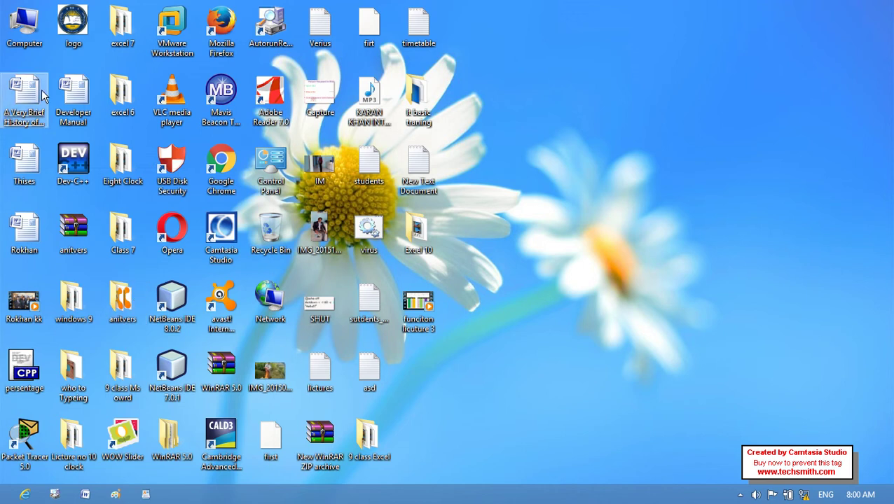
View the system details through the properties of the Computer desktop icon, and close the window.
right_click(24, 23)
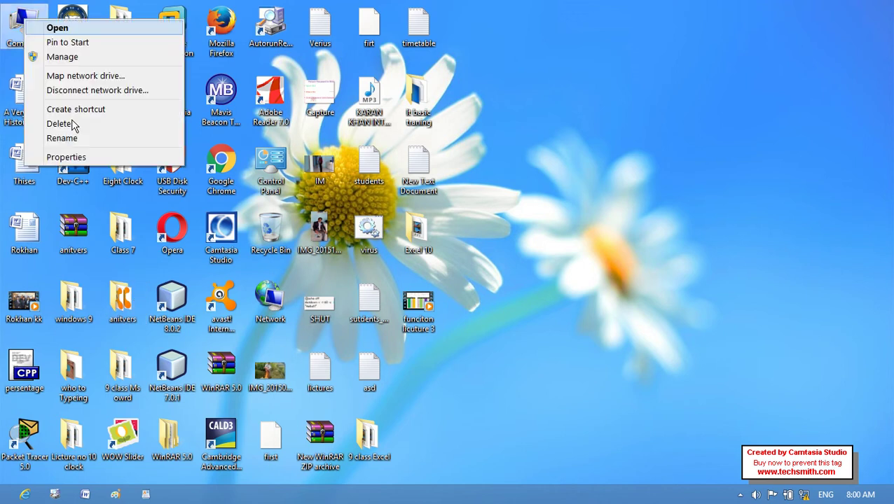
click(86, 156)
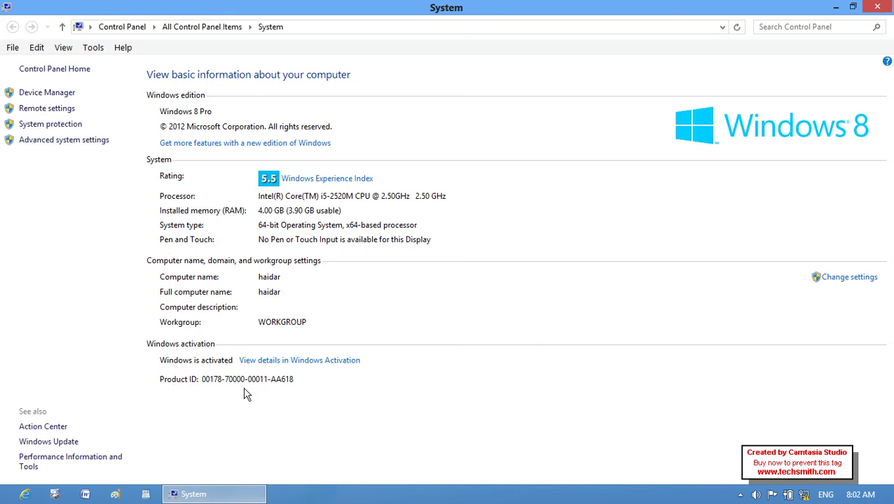
click(877, 7)
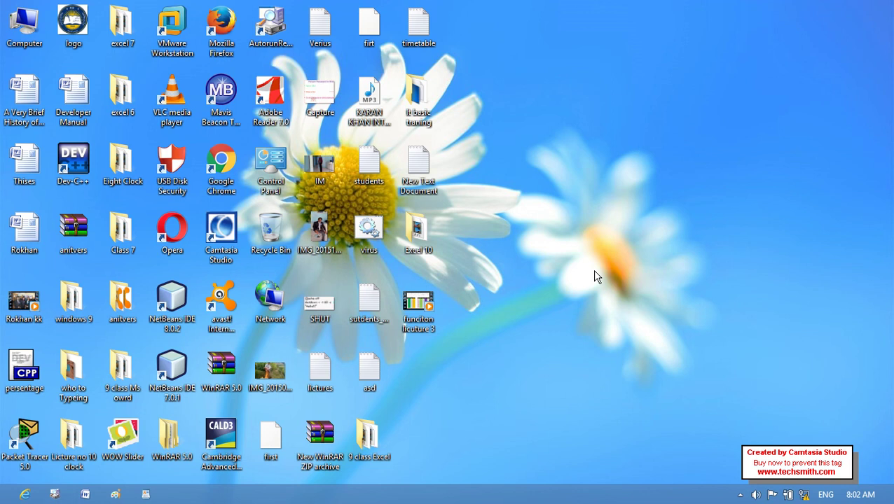
Open Device Manager from Control Panel and examine the devices listed under System devices.
key(super+r)
click(118, 461)
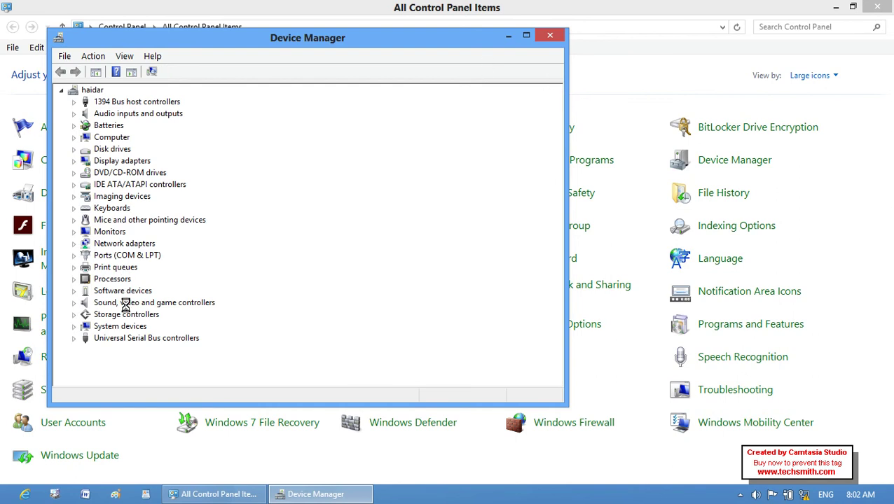
click(120, 326)
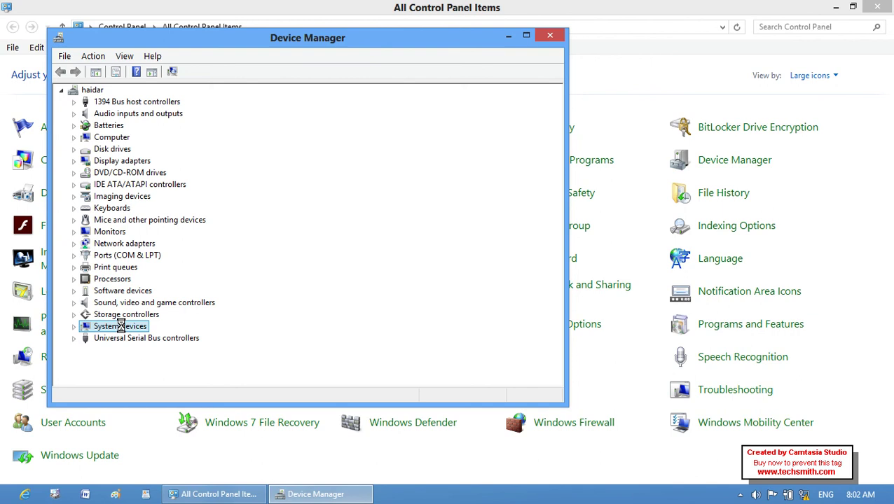
click(79, 326)
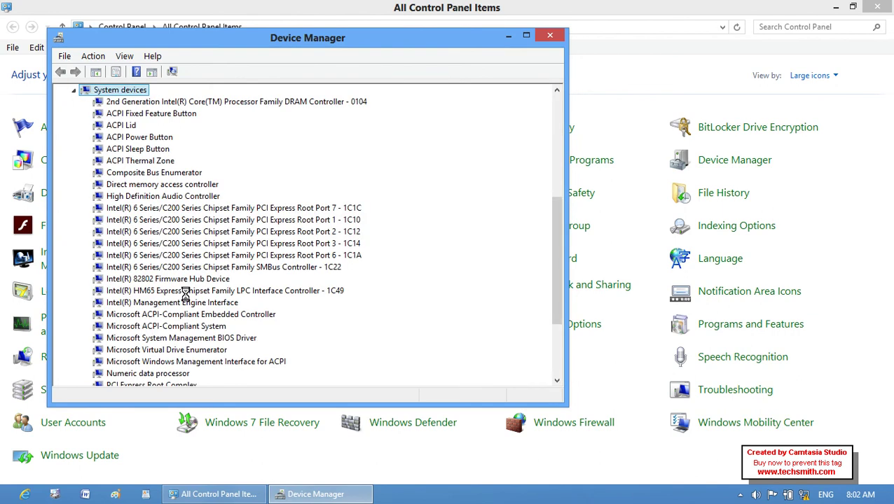
drag(555, 237, 543, 161)
View the device under Display adapters, and collapse the Display adapters and System devices categories.
click(75, 161)
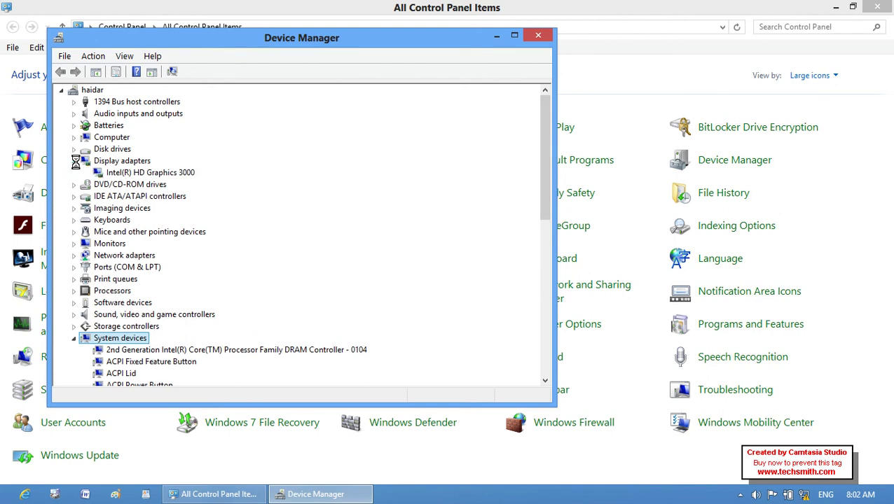
click(74, 161)
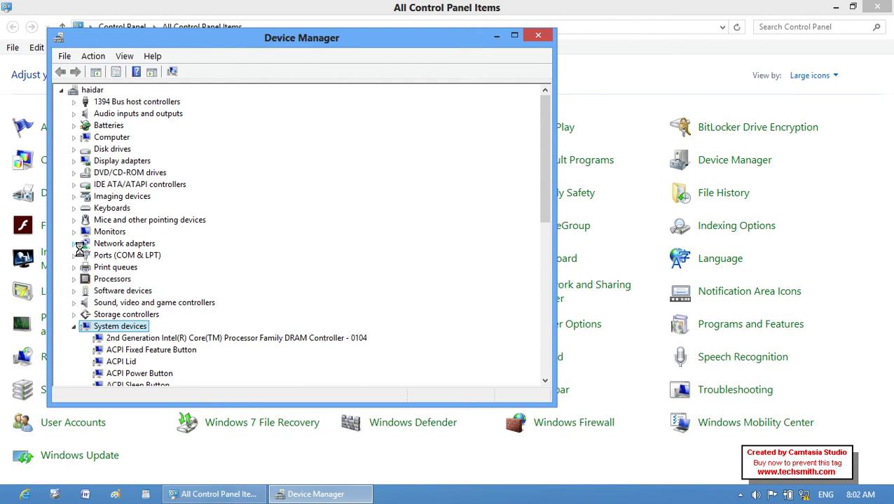
click(75, 326)
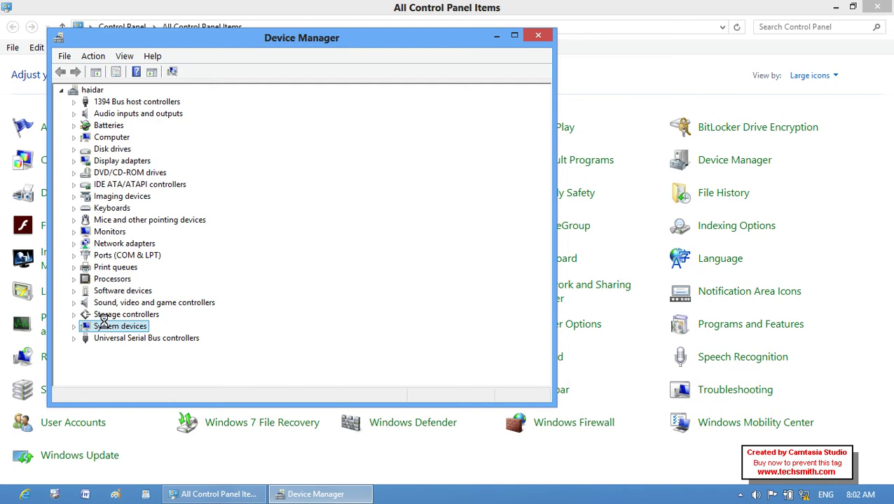
Expand the Software devices category for viewing and collapse it again.
click(82, 291)
double_click(82, 293)
click(75, 292)
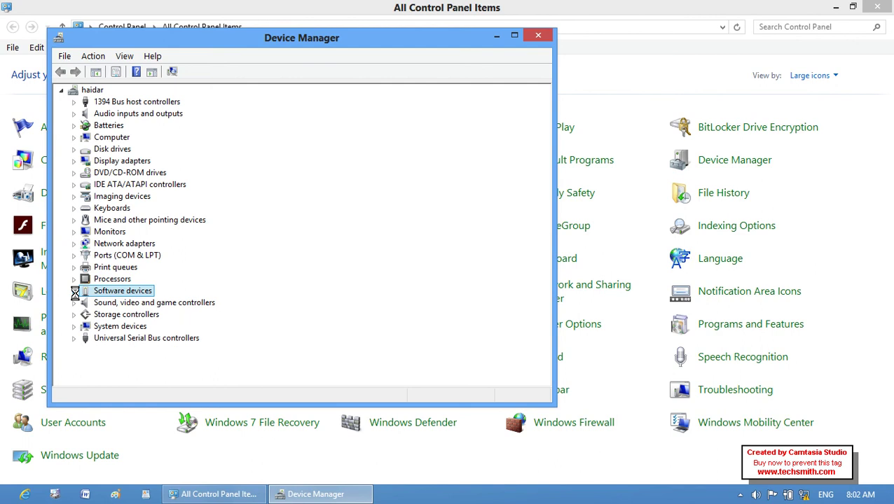
View the properties of the System devices category, and close Device Manager and Control Panel.
click(100, 328)
right_click(99, 327)
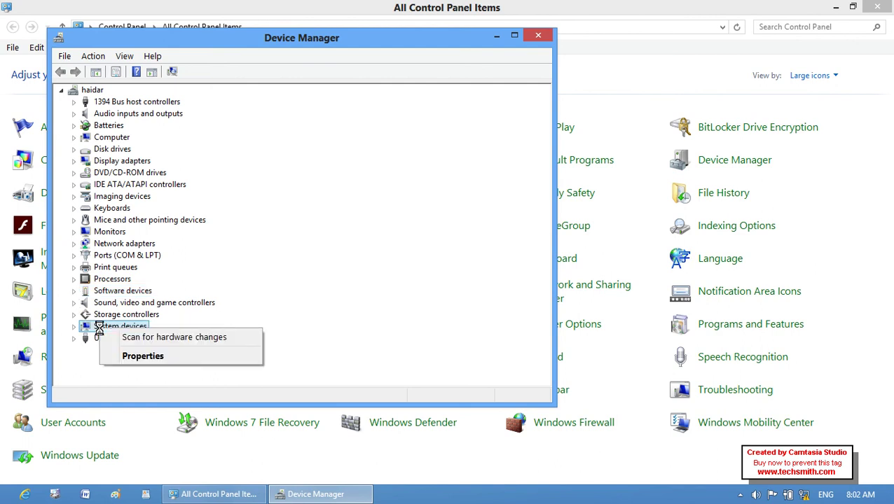
click(140, 357)
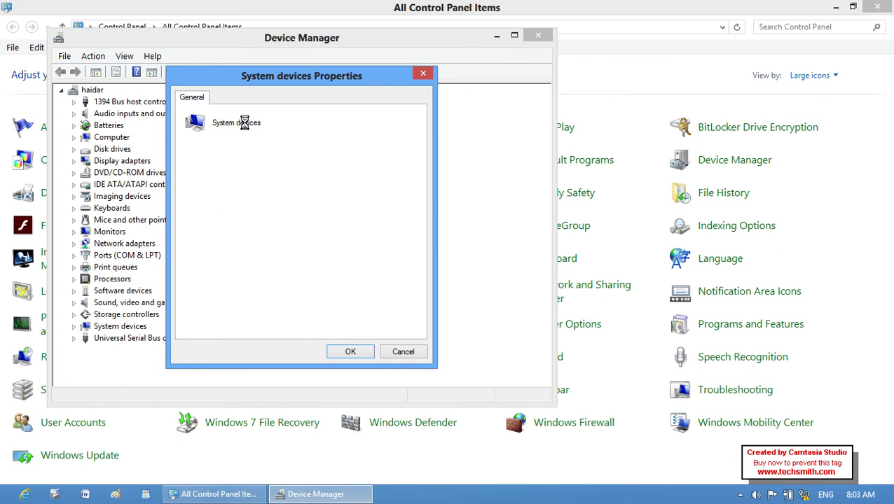
click(353, 352)
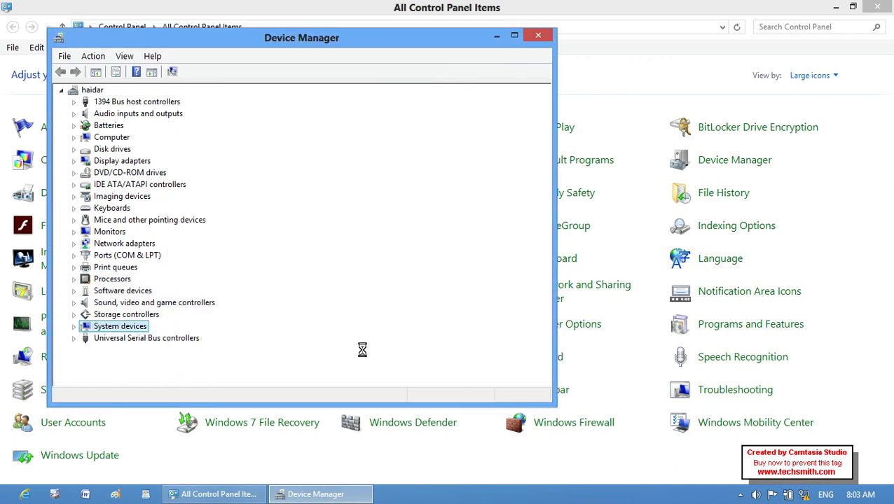
right_click(109, 327)
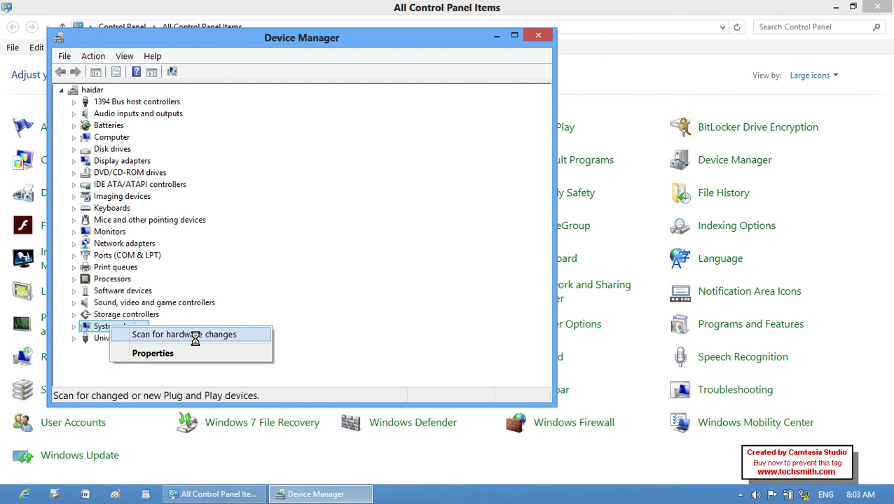
click(358, 265)
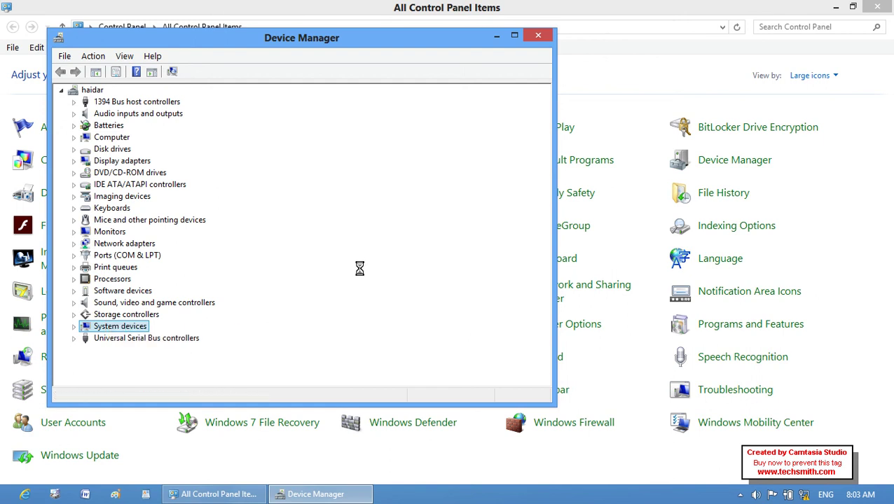
click(538, 35)
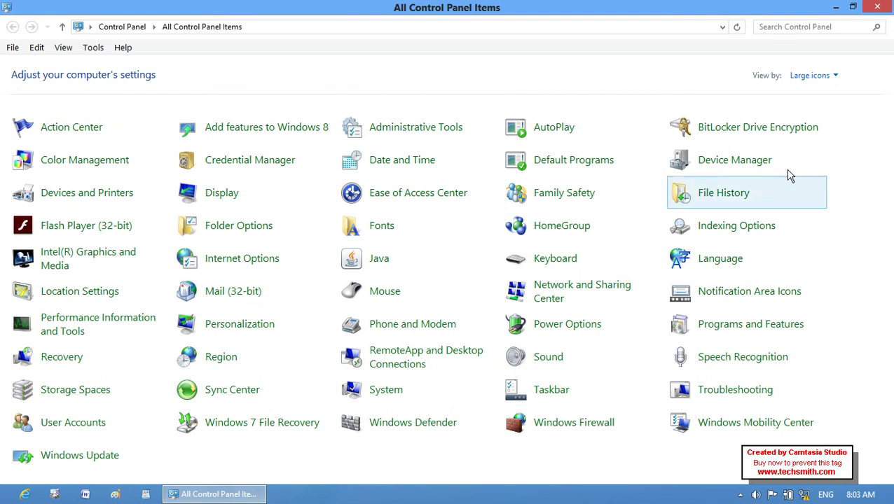
click(874, 8)
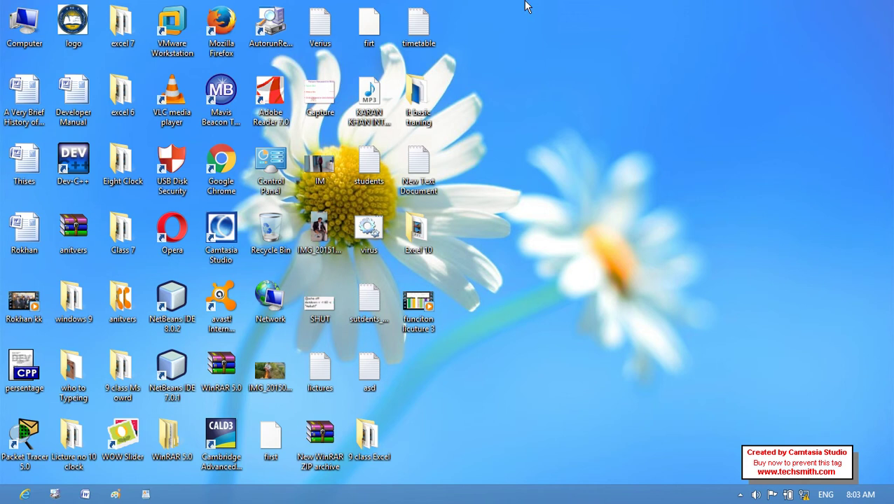
Highlight all the desktop icons and clear the selection, and view the contents of the It basic traning folder.
drag(487, 16, 15, 456)
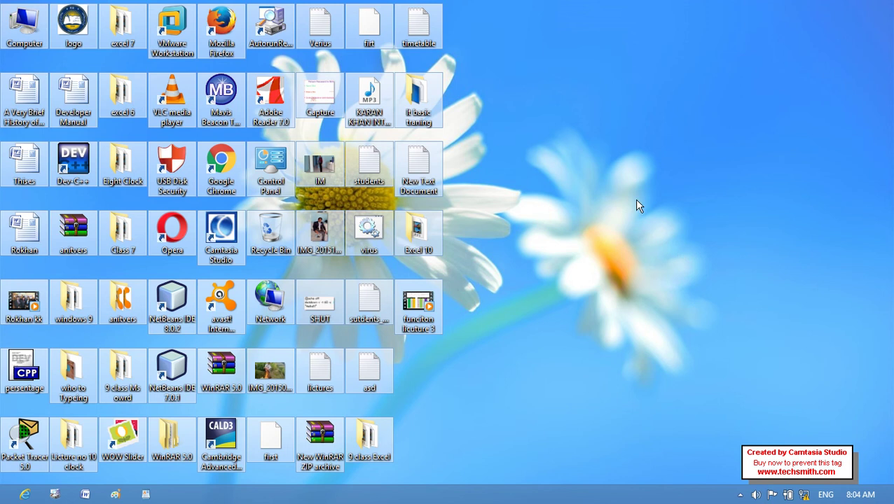
click(468, 162)
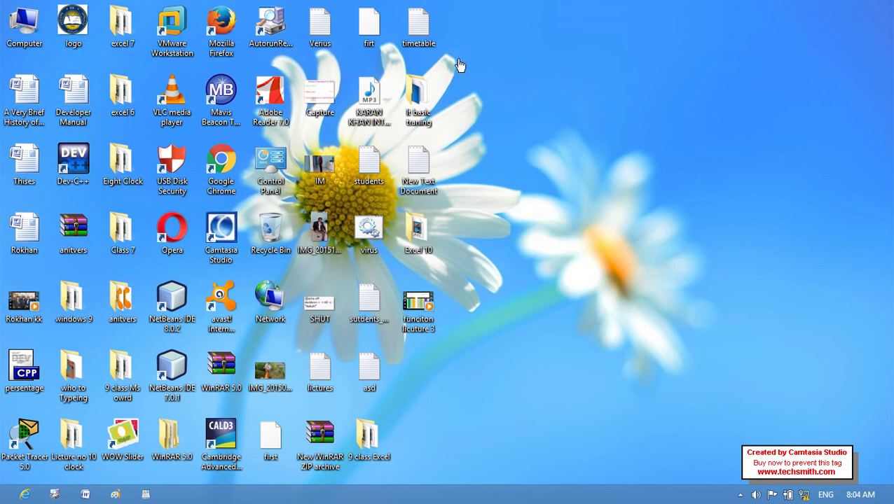
double_click(417, 105)
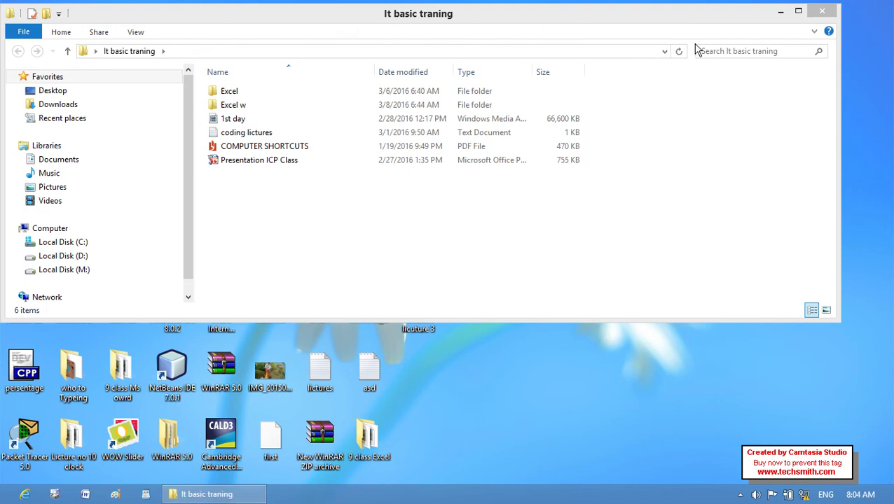
click(822, 12)
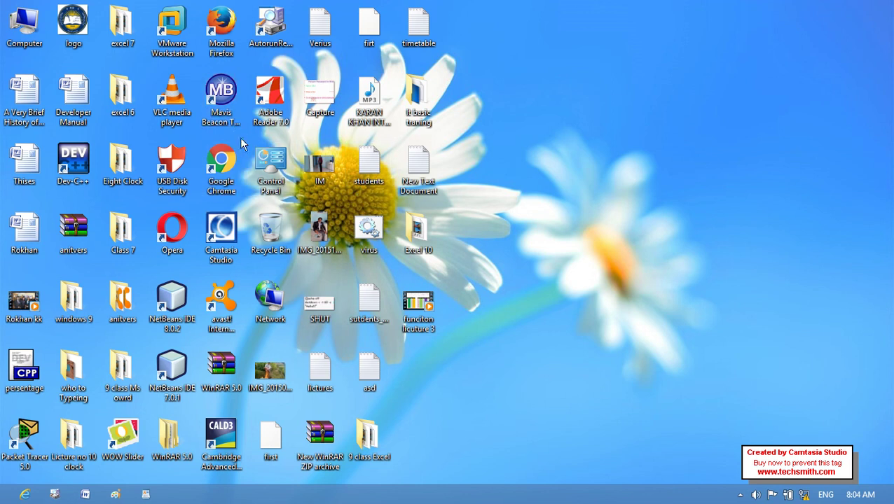
Highlight some desktop icons and clear the selection, and open the Computer window with Local Disk (C:) selected.
drag(256, 209, 427, 266)
click(587, 319)
key(super+e)
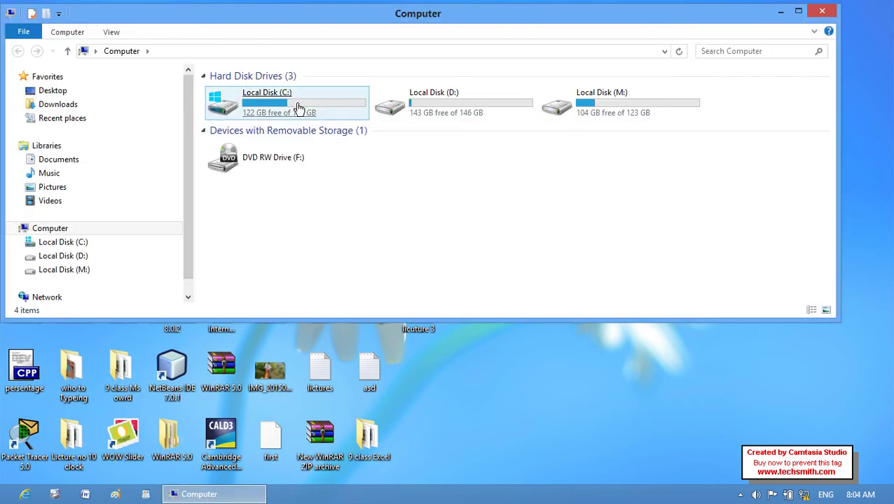
click(315, 107)
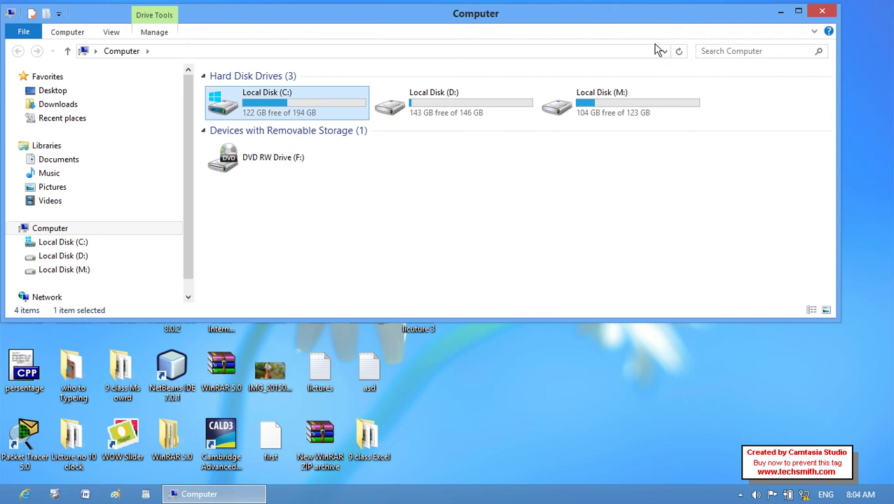
Move the Computer window to different places on the desktop and close it.
drag(390, 21, 805, 16)
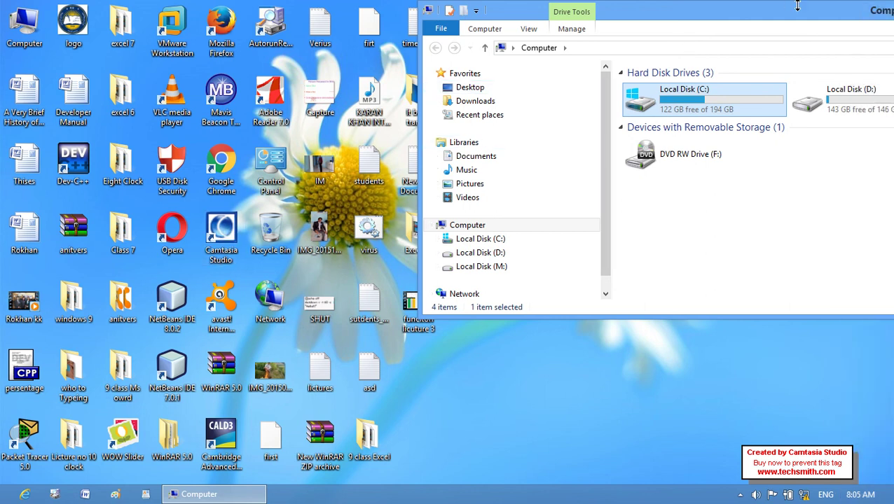
drag(704, 20, 497, 72)
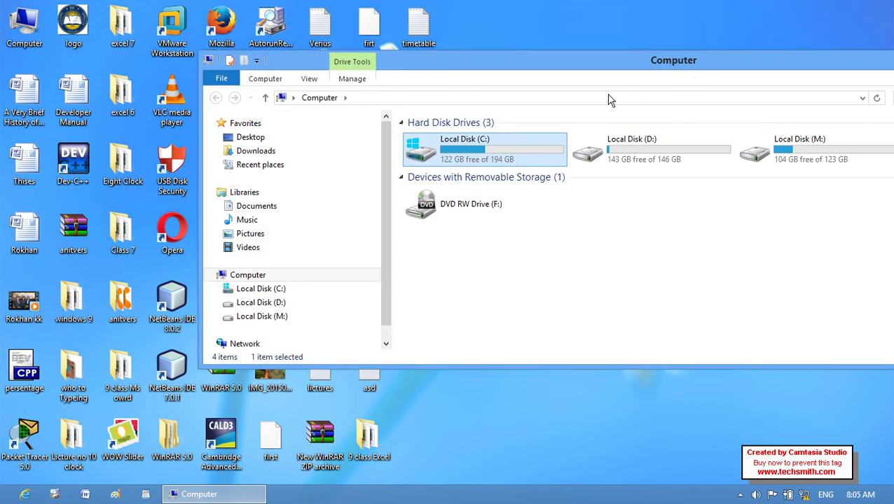
drag(844, 66, 694, 45)
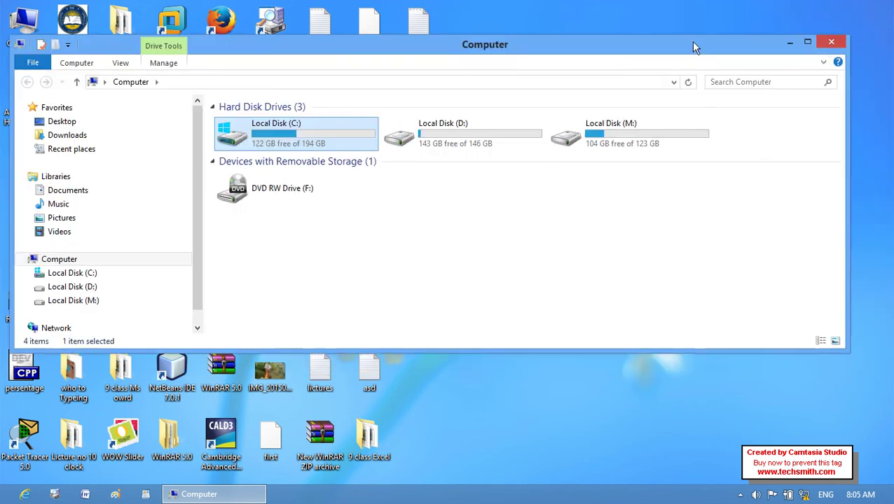
click(827, 42)
Play the 1st day video from the It basic traning folder, skip ahead through it, and close the player and the folder.
double_click(403, 115)
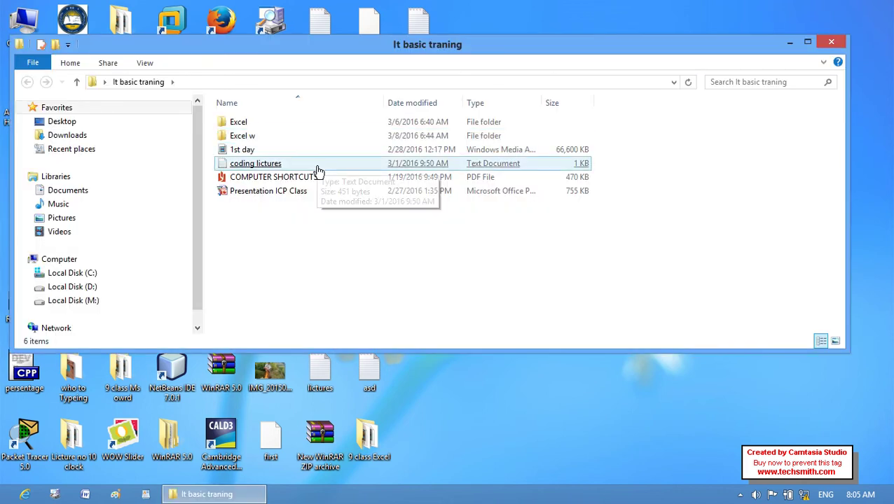
double_click(318, 156)
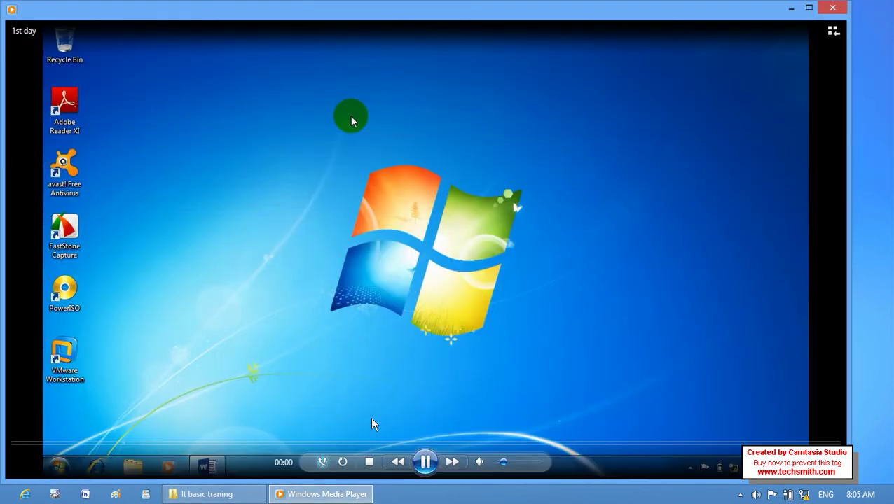
click(365, 443)
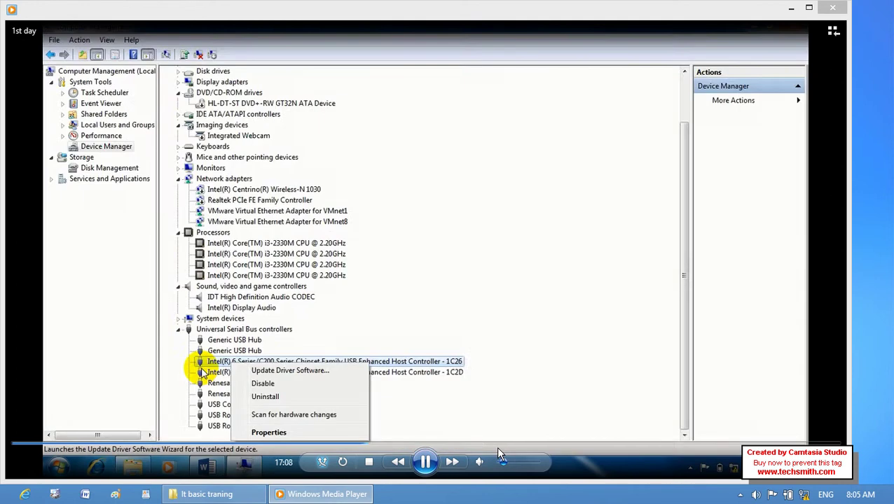
click(496, 444)
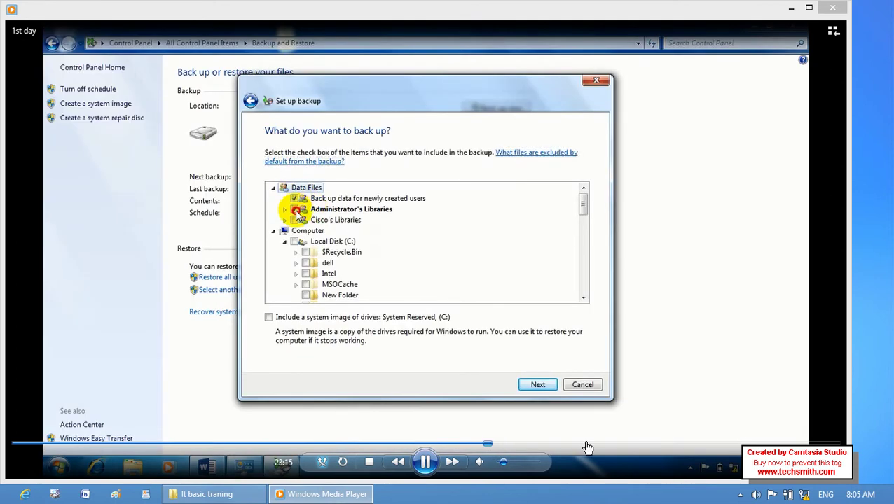
click(624, 447)
click(693, 448)
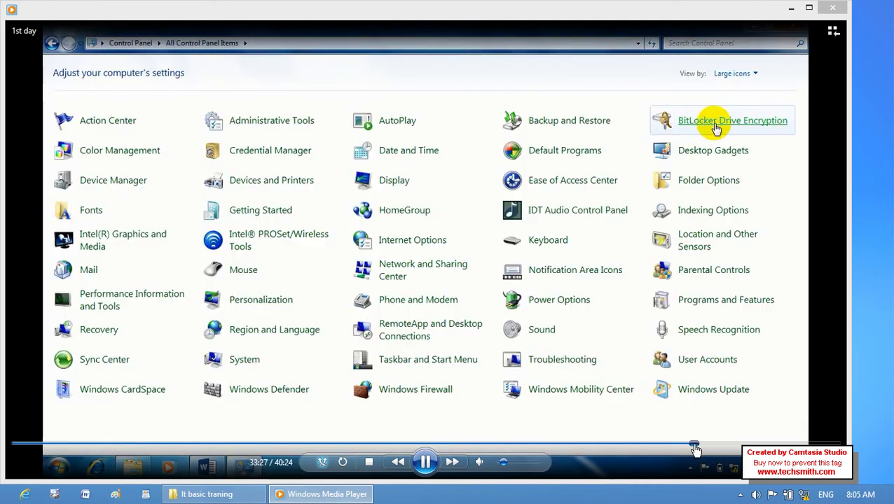
click(831, 7)
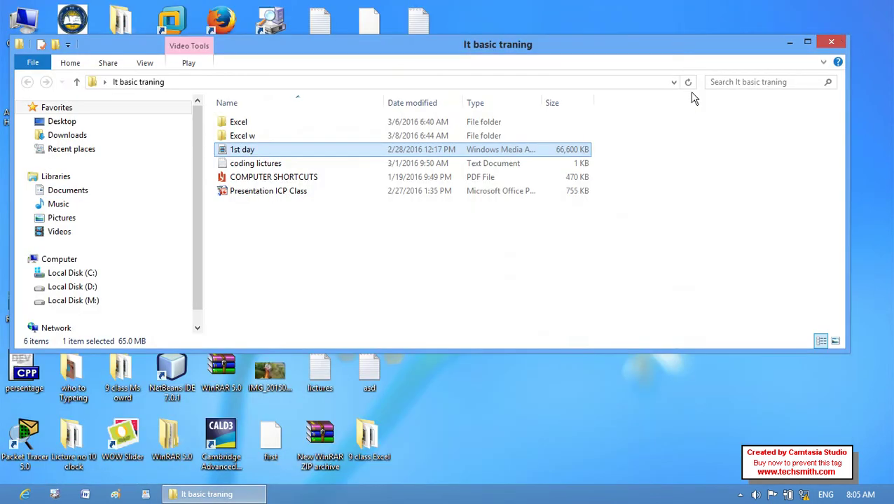
key(alt+F4)
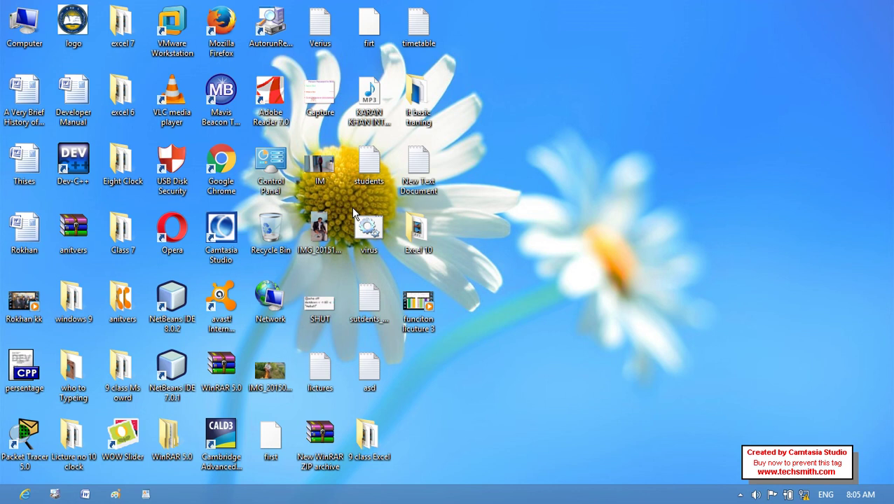
Run control to open Control Panel, and view its Taskbar item's properties twice, closing the dialog each time.
key(super+r)
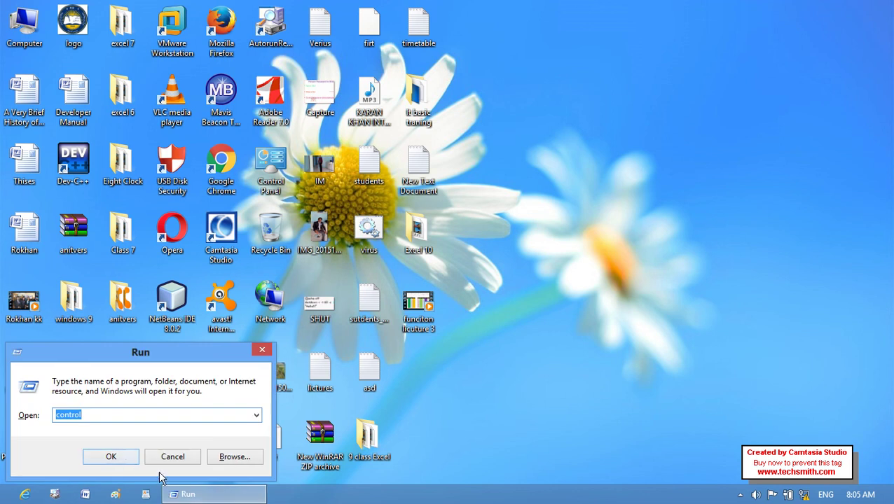
click(118, 458)
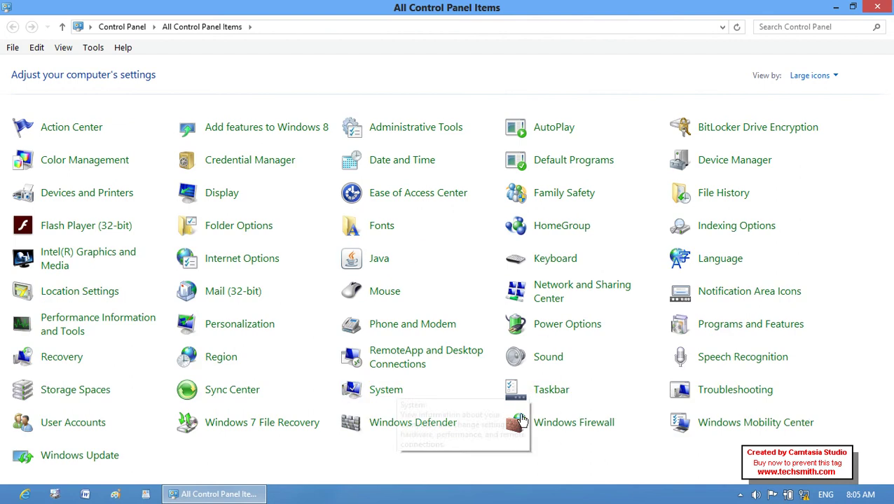
click(544, 394)
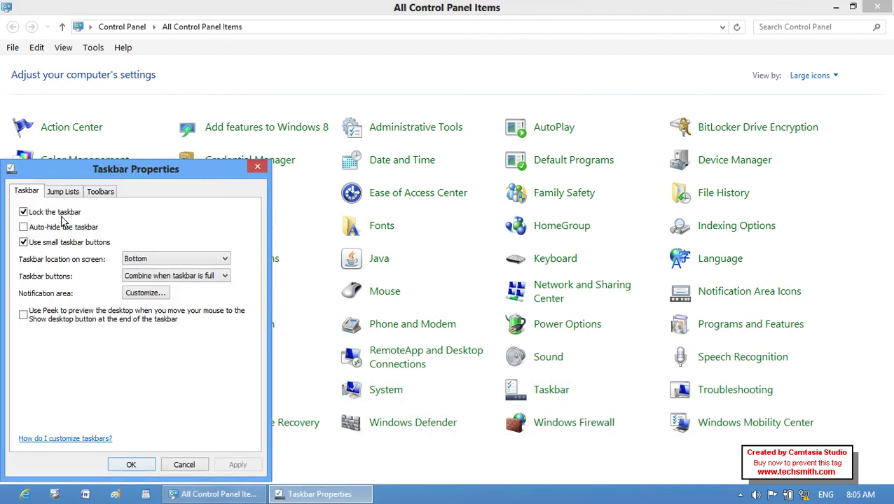
drag(86, 179, 383, 20)
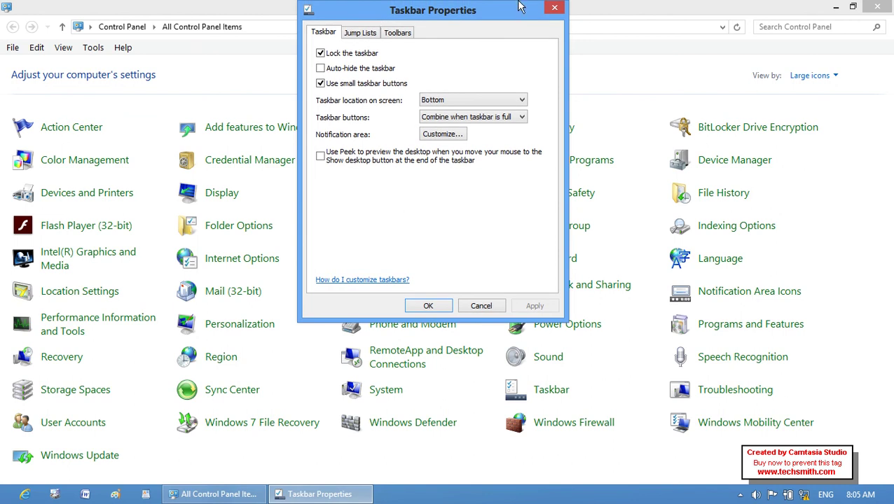
click(554, 7)
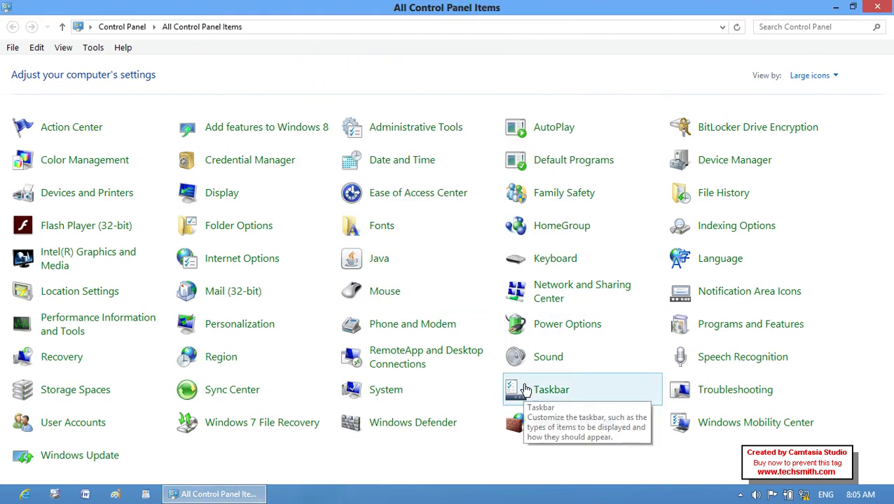
click(525, 395)
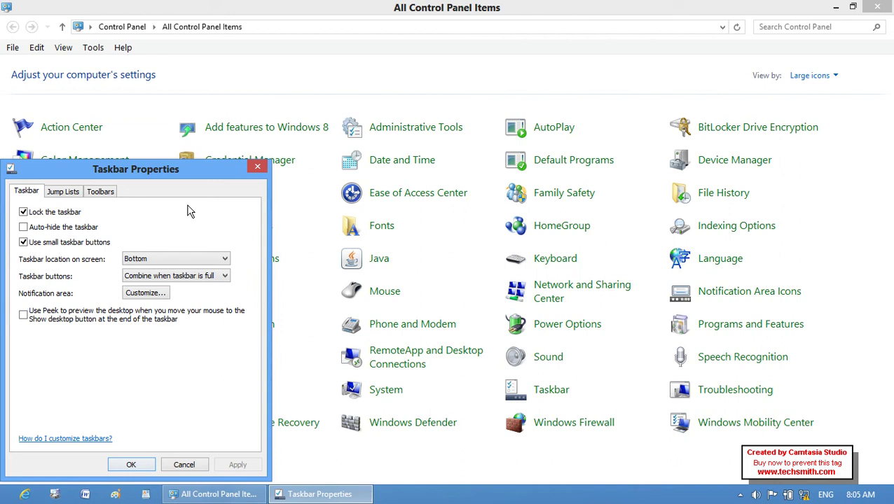
click(257, 166)
View the properties directly from the taskbar, cancel the dialog, and close Control Panel.
right_click(381, 495)
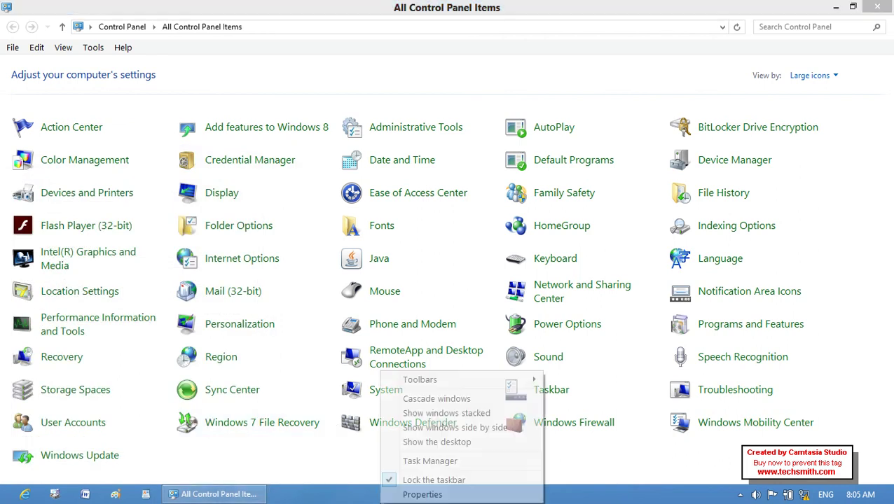
click(399, 493)
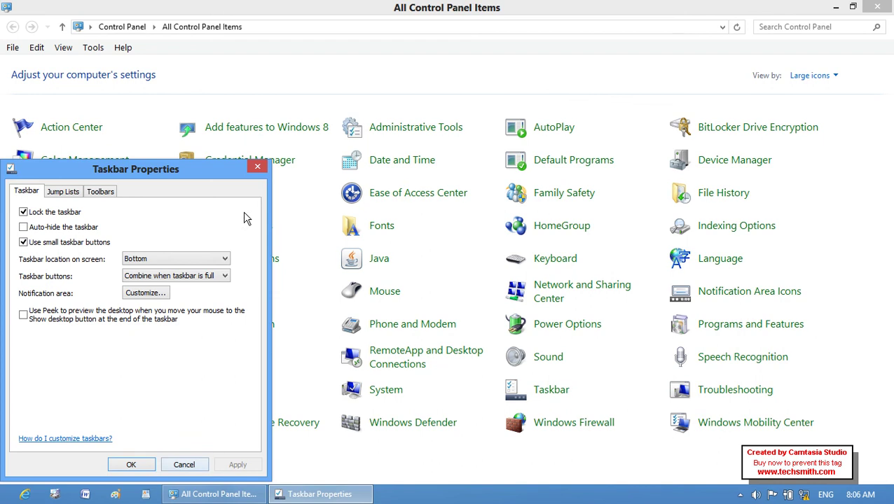
drag(207, 173, 411, 17)
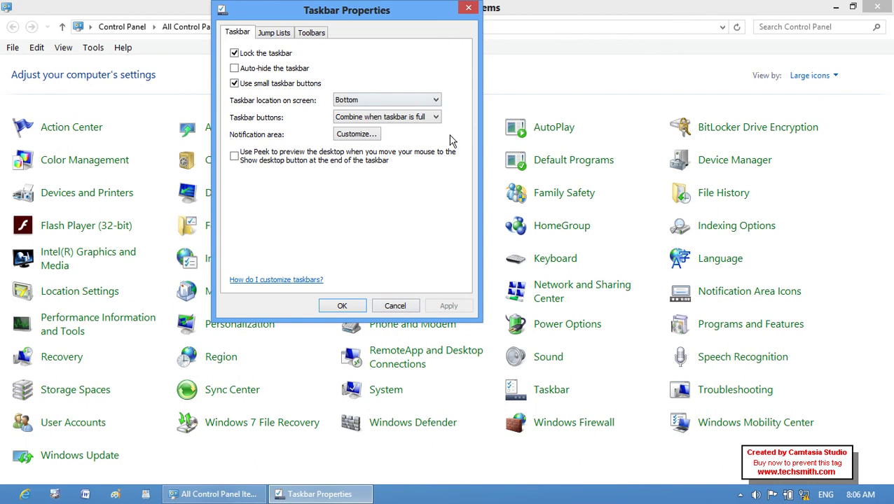
click(395, 306)
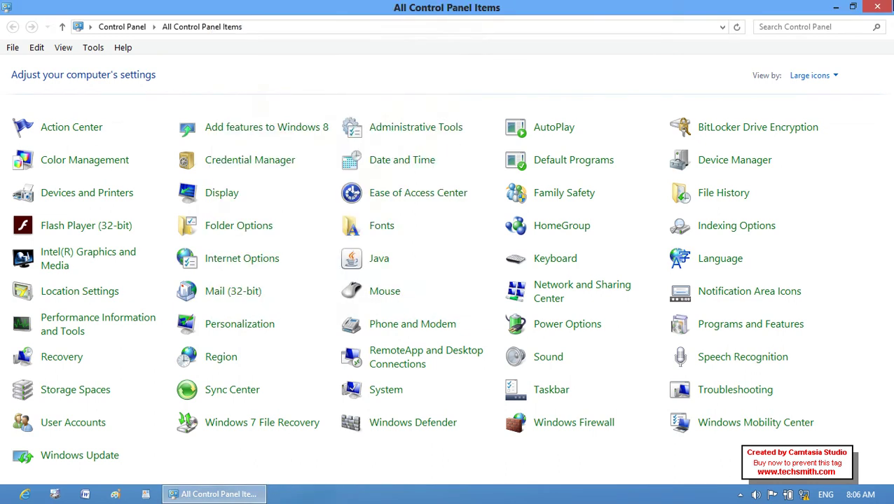
key(alt+F4)
With only the desktop showing, view the Taskbar Properties dialog again and cancel it.
right_click(451, 499)
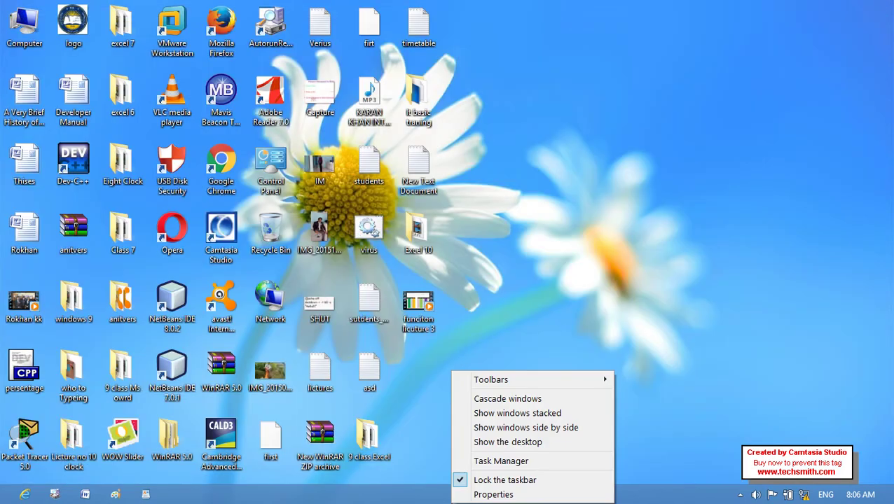
click(482, 496)
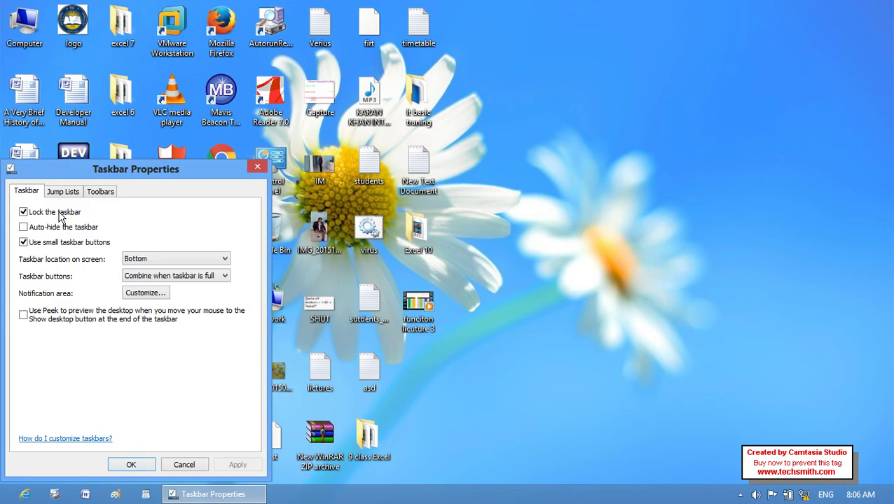
drag(44, 168, 364, 7)
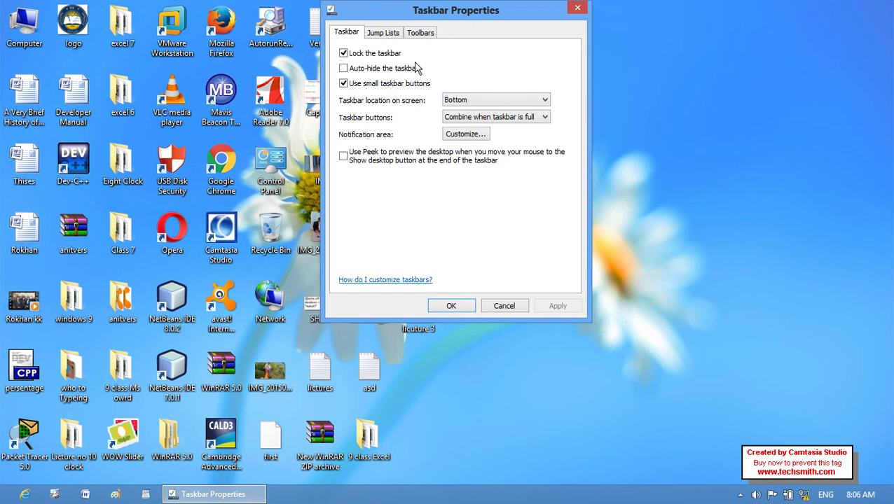
click(504, 306)
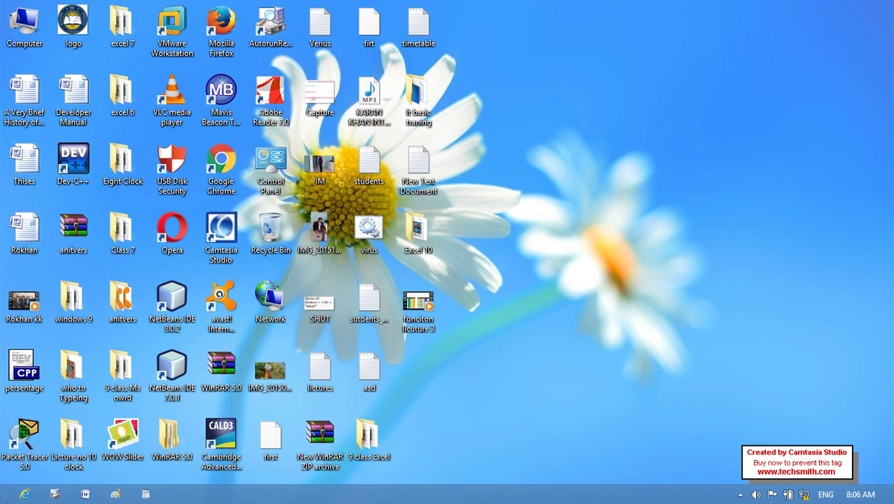
Show the Start screen with its app tiles and return to the desktop.
mouse_move(1, 502)
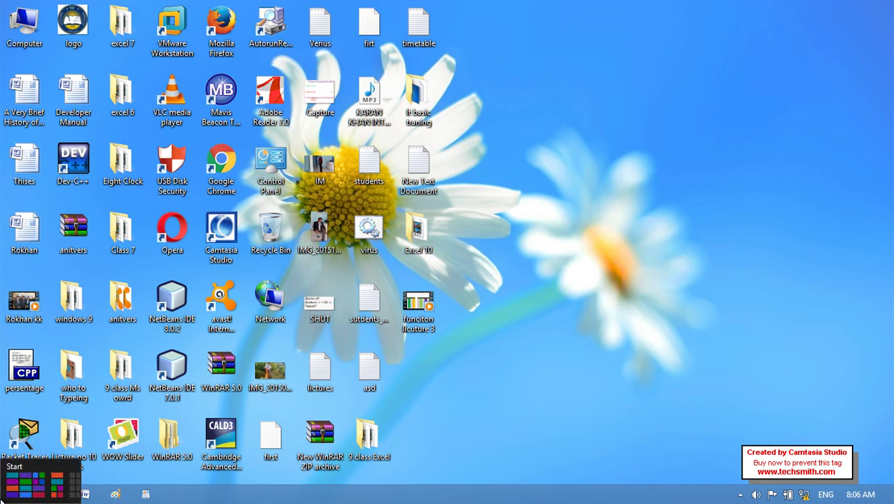
click(2, 502)
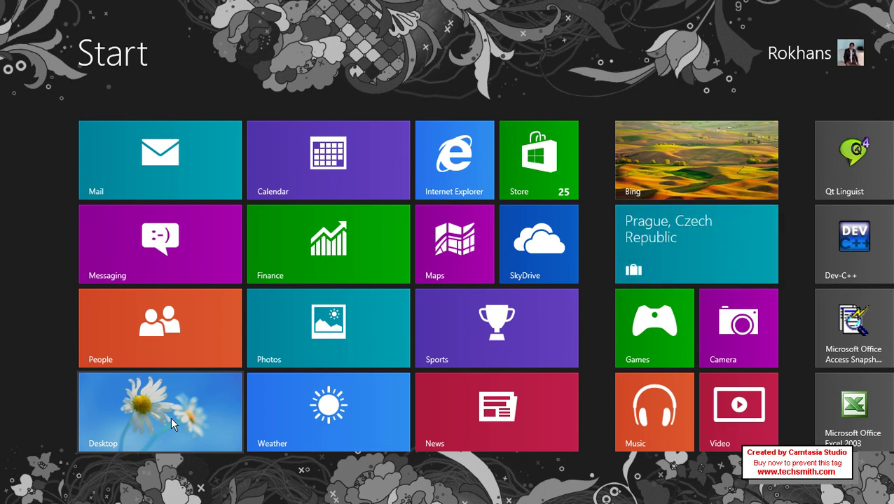
click(173, 425)
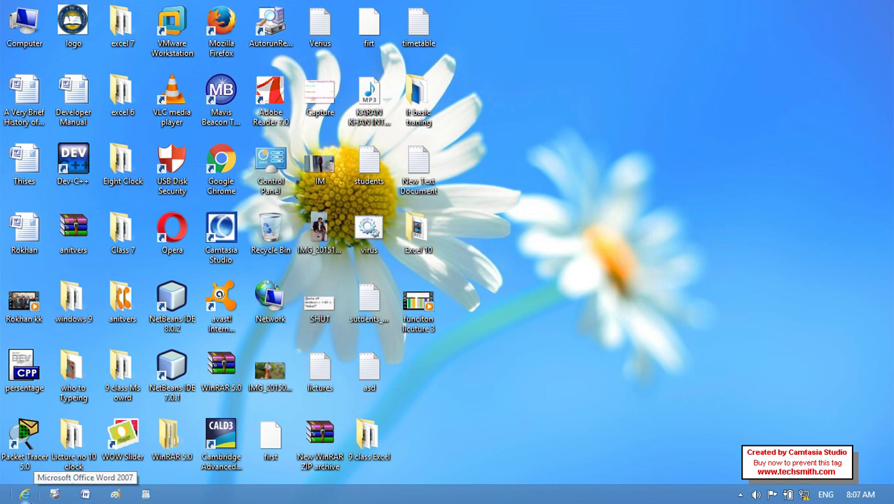
mouse_move(2, 502)
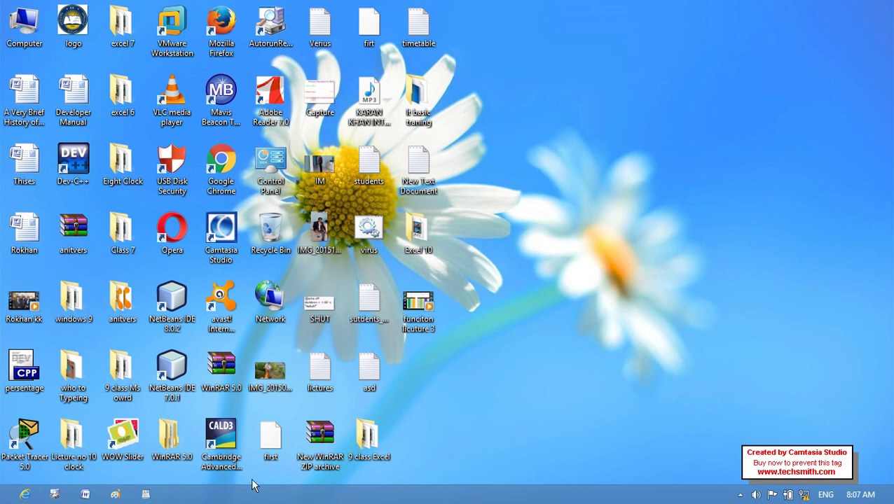
Refresh the desktop twice.
mouse_move(891, 502)
mouse_move(891, 7)
mouse_move(892, 502)
right_click(659, 312)
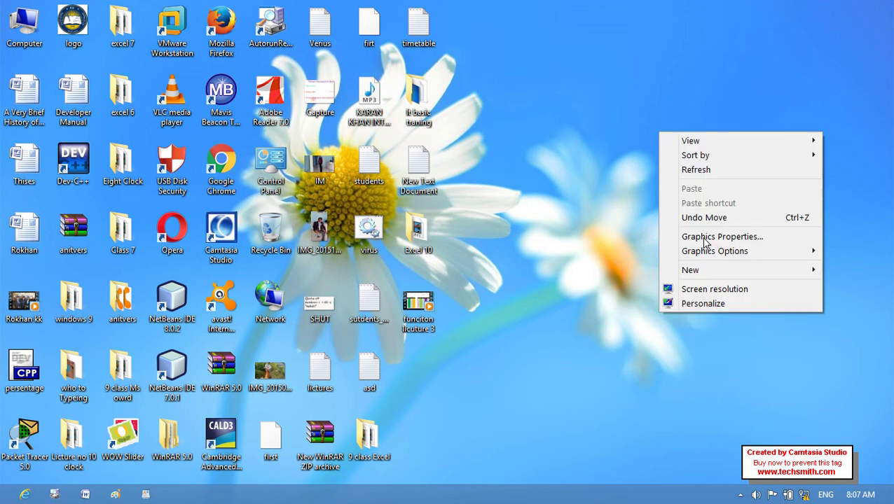
click(703, 173)
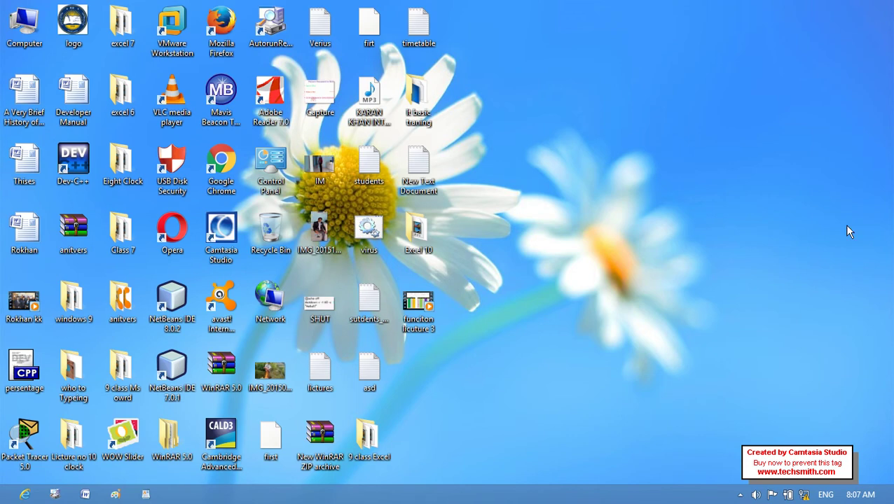
right_click(573, 258)
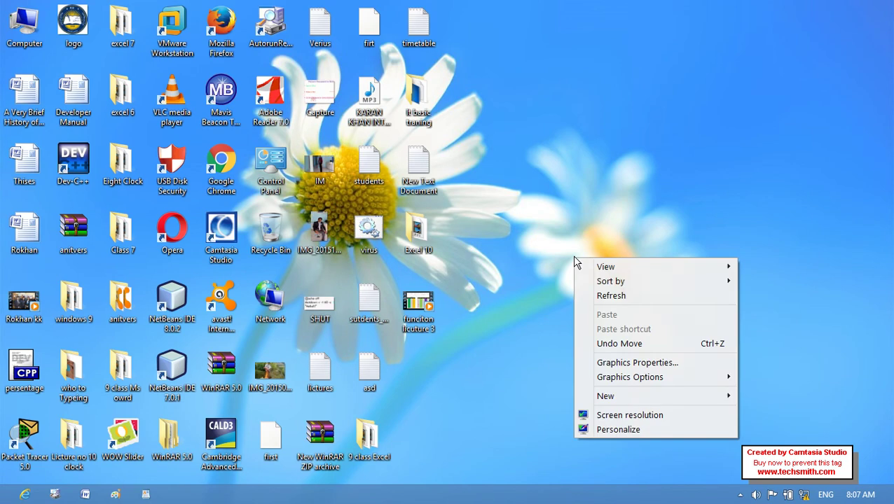
click(673, 302)
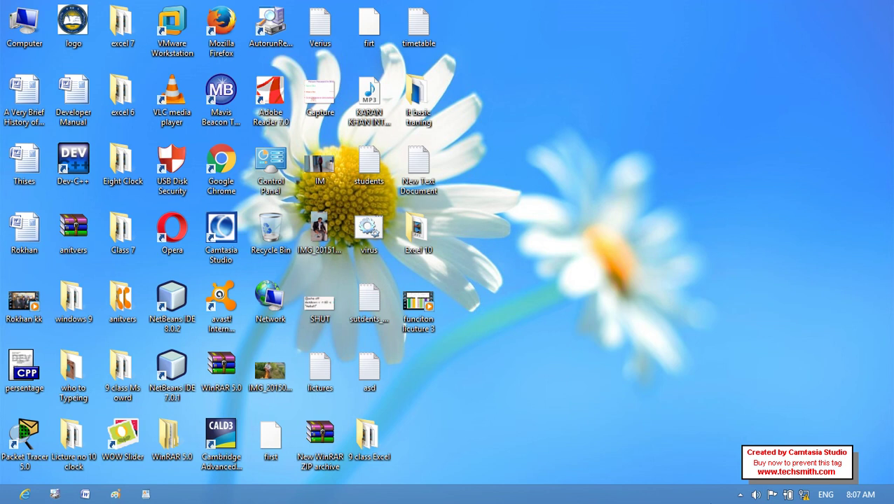
Unlock the taskbar in the Taskbar Properties dialog and apply the change.
right_click(533, 499)
click(590, 490)
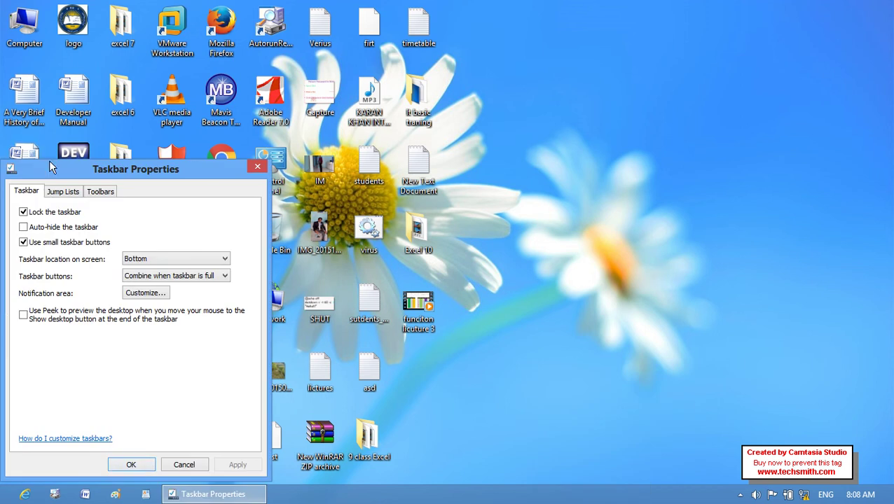
drag(51, 169, 436, 1)
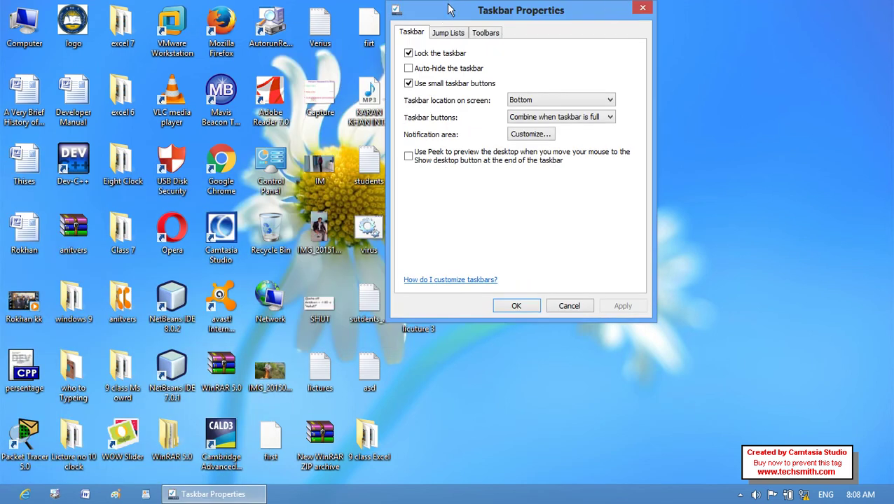
click(408, 53)
click(633, 307)
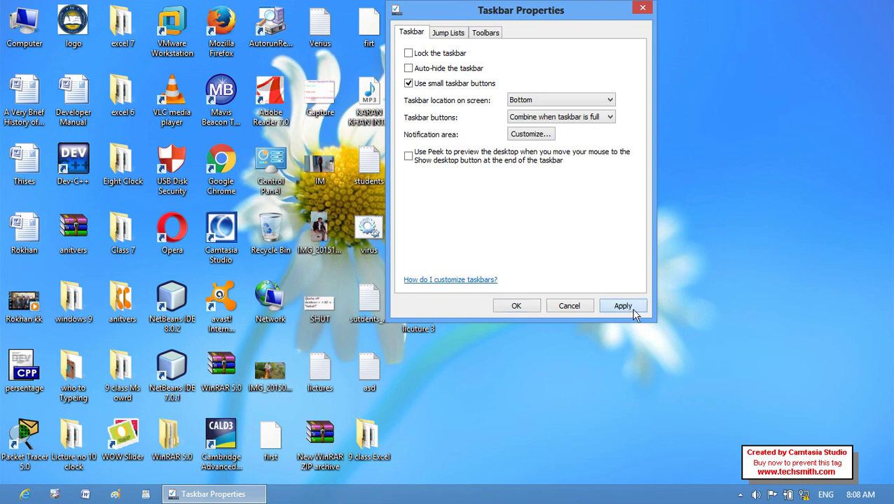
Move the unlocked taskbar to the right edge and on to the top edge of the desktop, and close Taskbar Properties.
drag(603, 494, 748, 132)
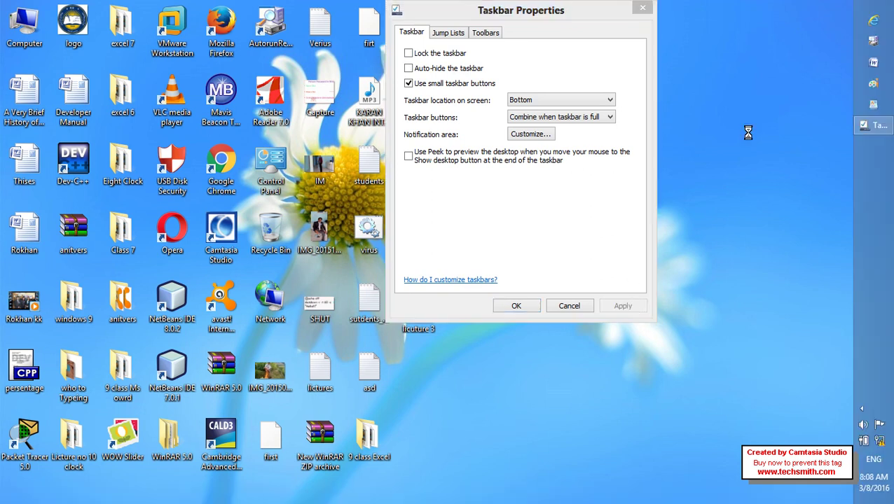
drag(890, 3, 410, 6)
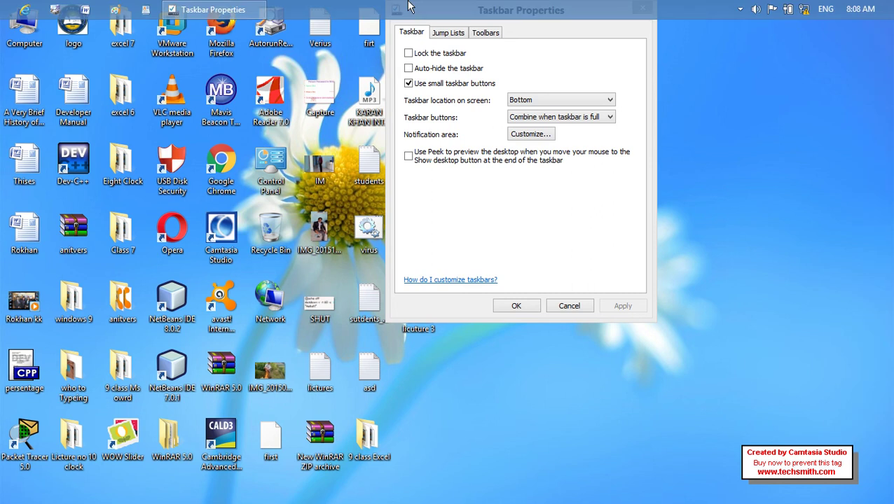
drag(524, 30, 553, 156)
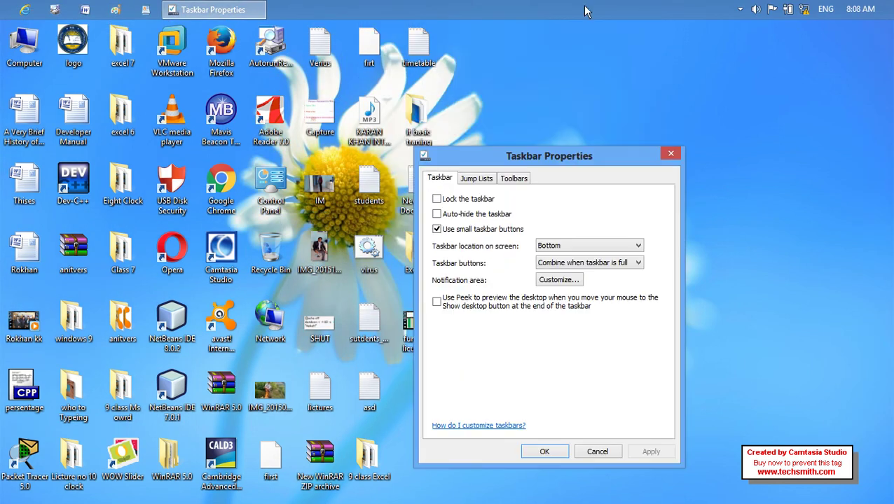
click(671, 154)
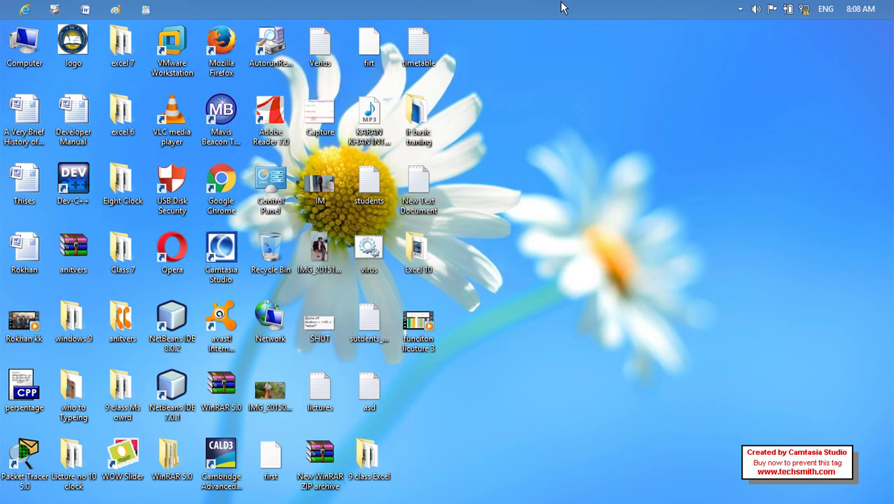
Move the taskbar back to the bottom edge of the desktop and lock it.
drag(554, 16, 515, 404)
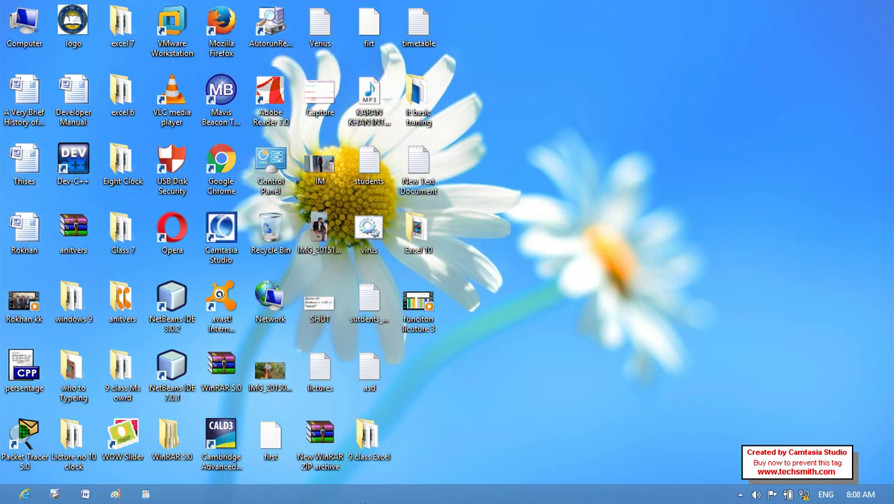
drag(365, 490, 441, 448)
right_click(466, 500)
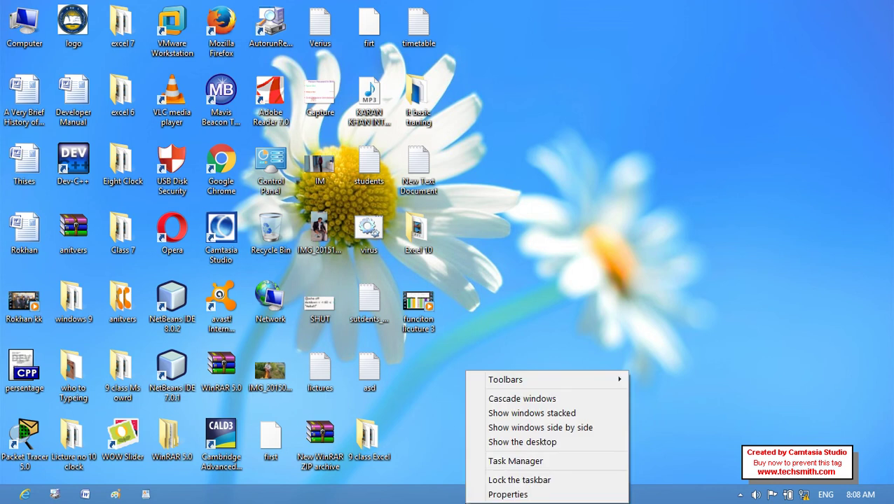
click(486, 485)
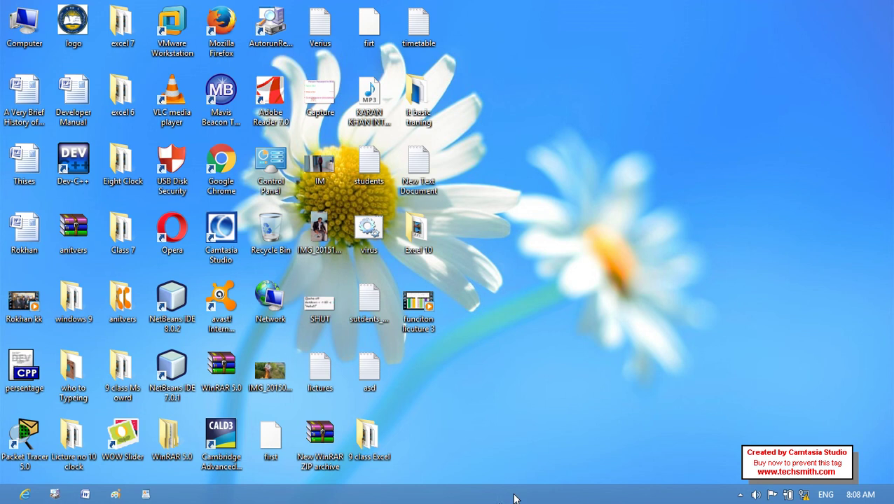
Turn on Auto-hide the taskbar in the Taskbar Properties dialog and apply it.
right_click(515, 498)
click(527, 490)
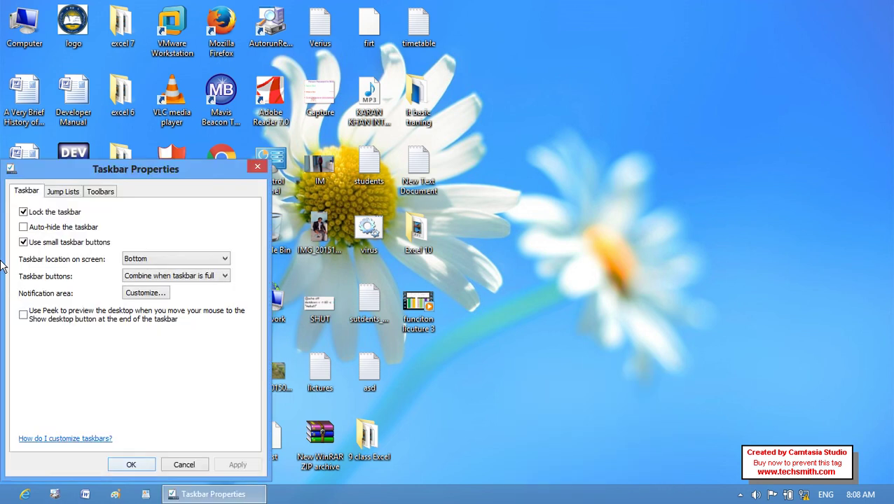
drag(54, 179, 519, 25)
click(491, 68)
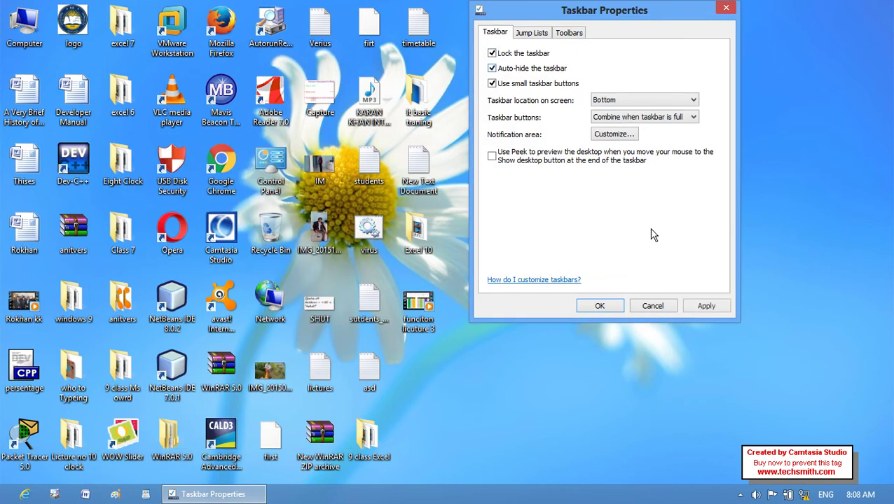
click(699, 311)
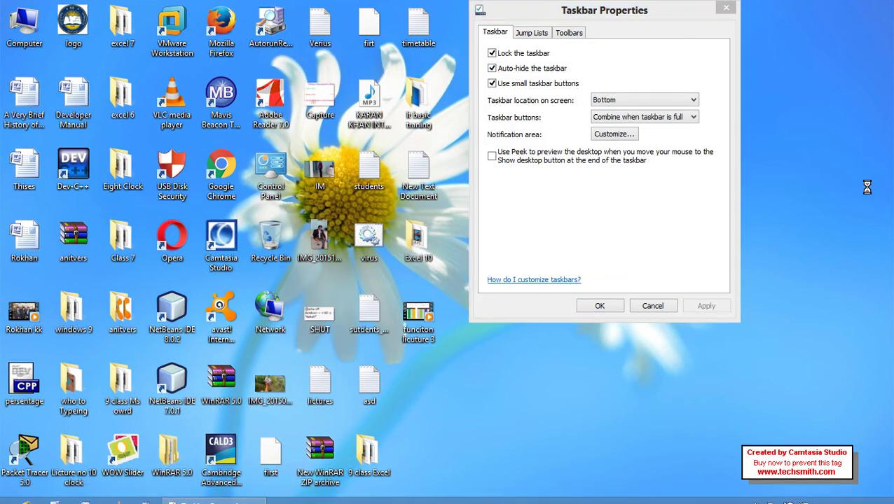
Refresh the desktop twice and accept the Taskbar Properties dialog.
right_click(866, 188)
click(865, 227)
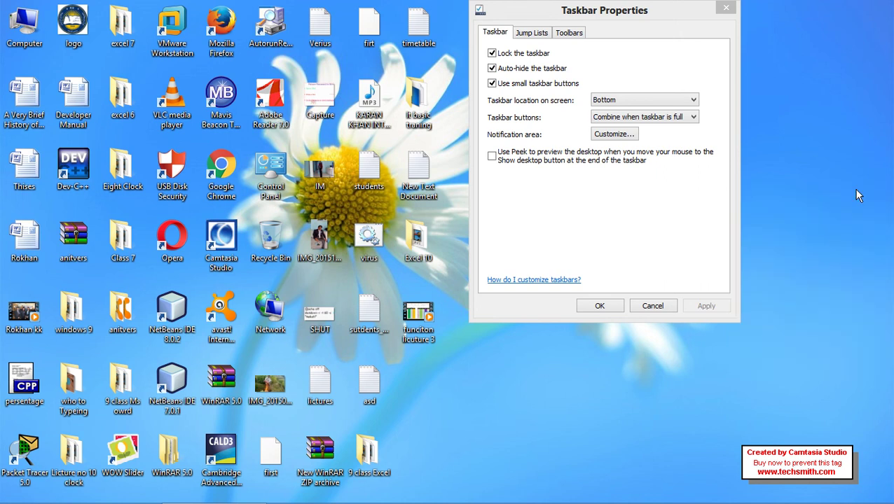
right_click(856, 189)
click(859, 228)
click(601, 305)
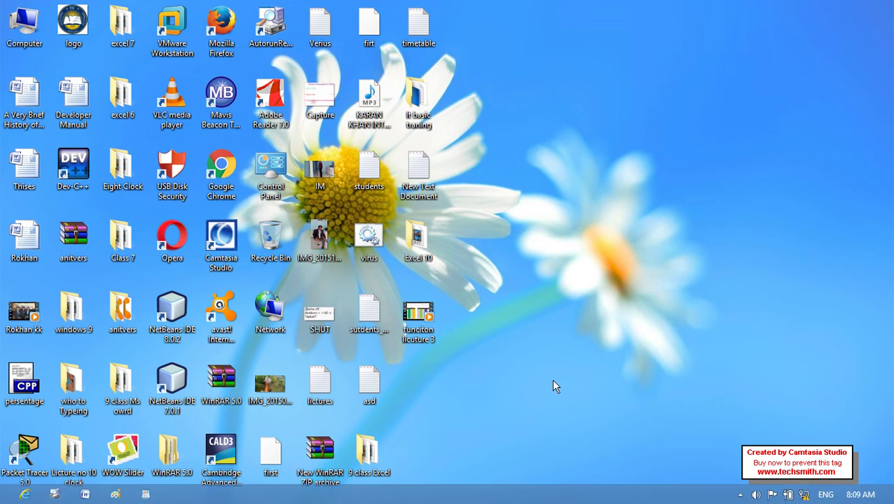
Bring up the hidden taskbar, turn off Auto-hide in its properties and apply the change.
mouse_move(500, 502)
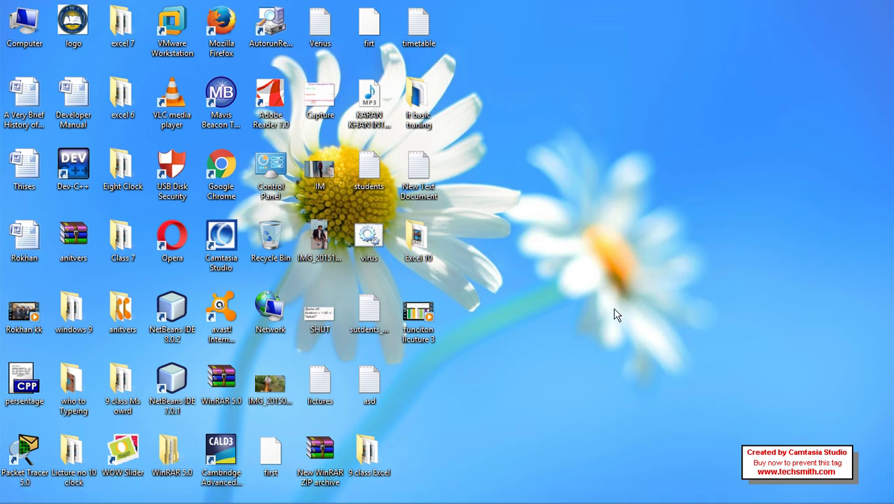
mouse_move(419, 503)
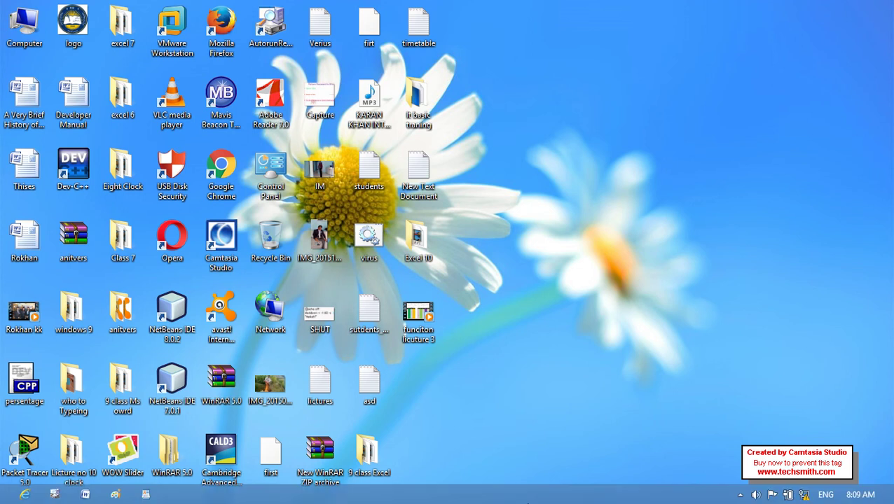
right_click(526, 495)
click(609, 493)
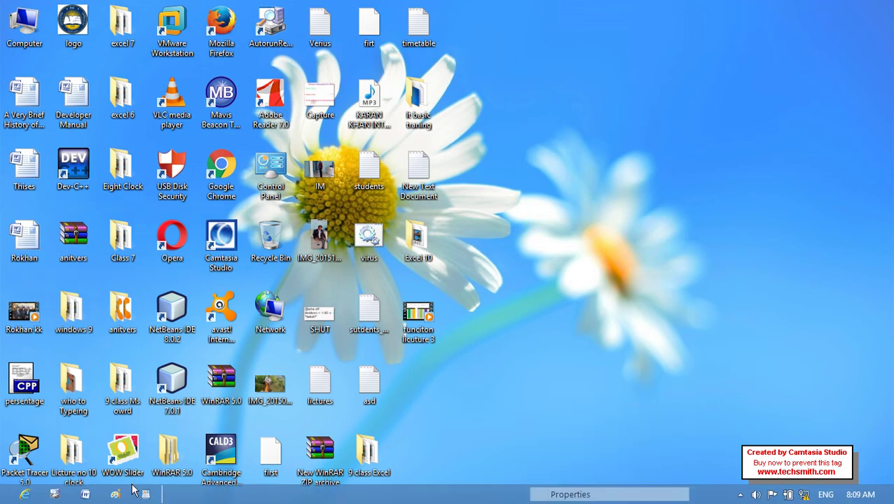
click(23, 246)
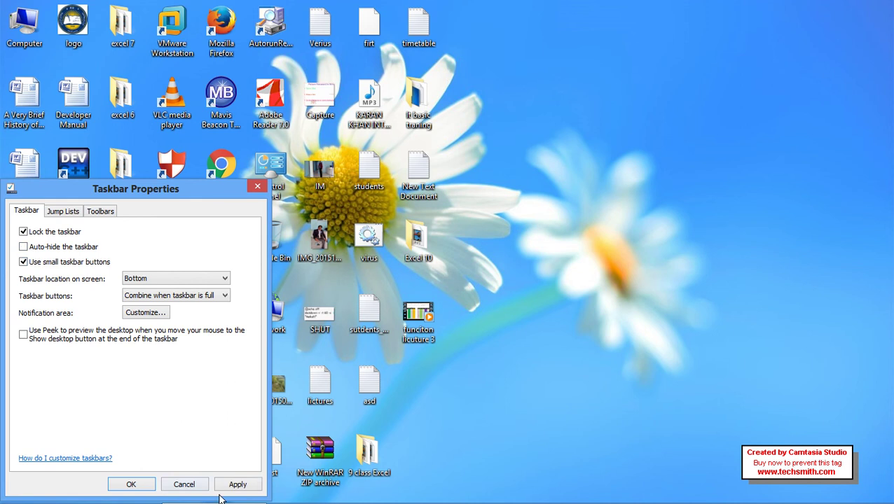
click(221, 486)
Turn off Use small taskbar buttons and apply it, and turn the option back on and apply again.
drag(195, 168, 665, 32)
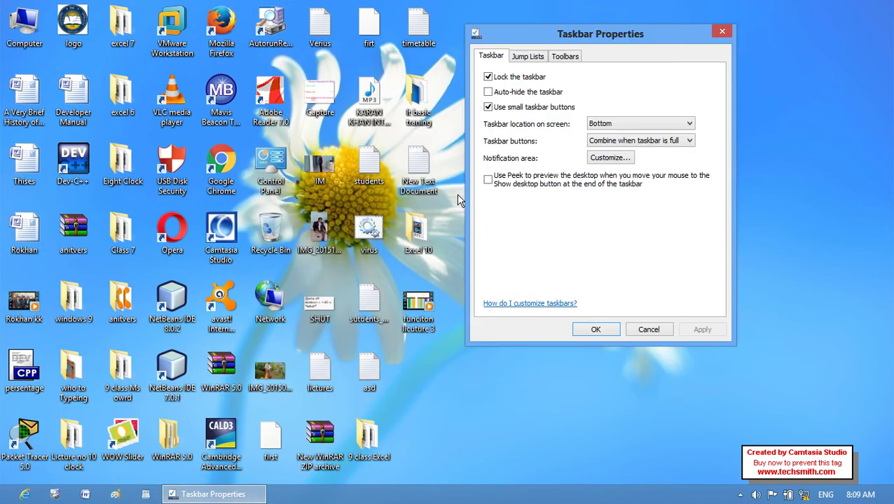
click(499, 110)
click(699, 334)
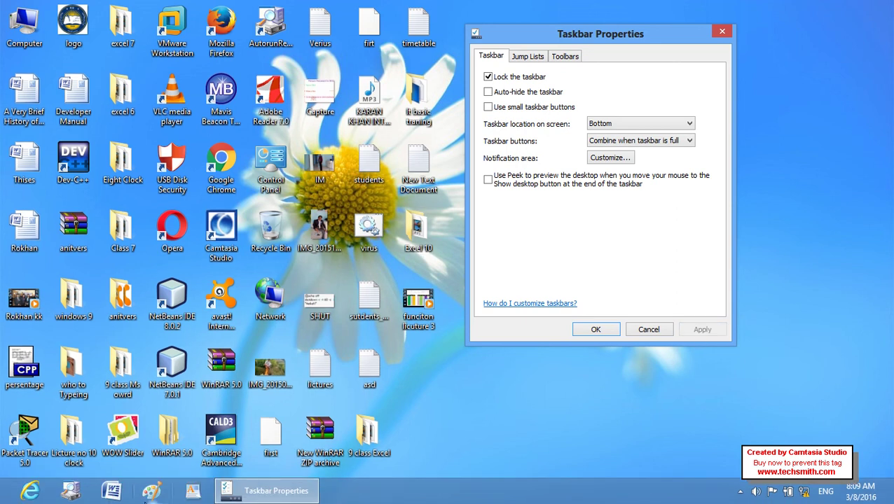
click(488, 108)
click(700, 331)
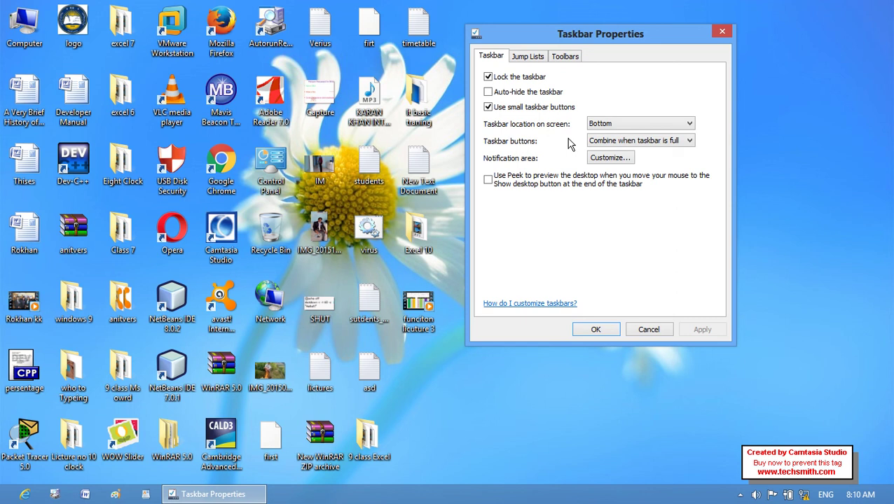
Set the taskbar location on screen to Left and apply it.
click(609, 126)
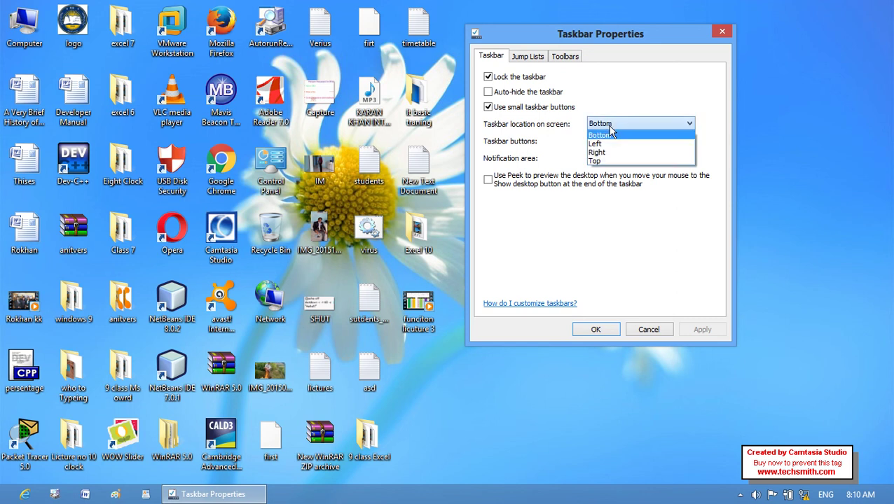
click(575, 136)
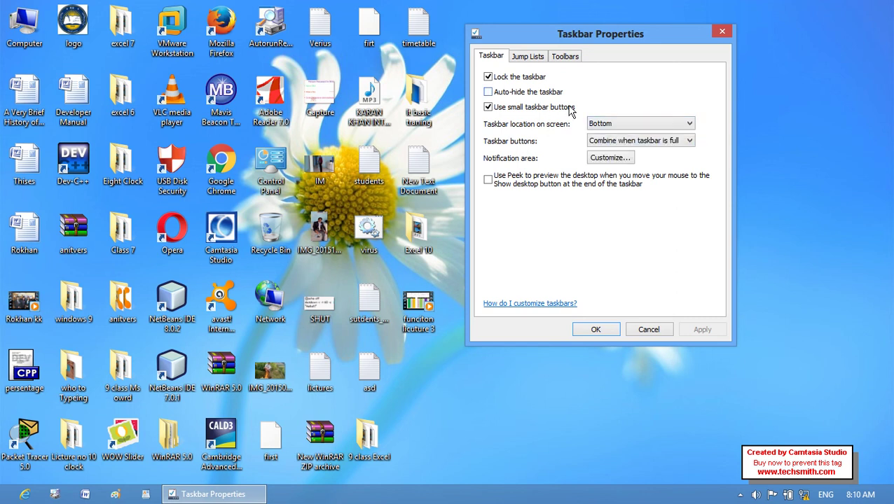
click(673, 123)
click(673, 144)
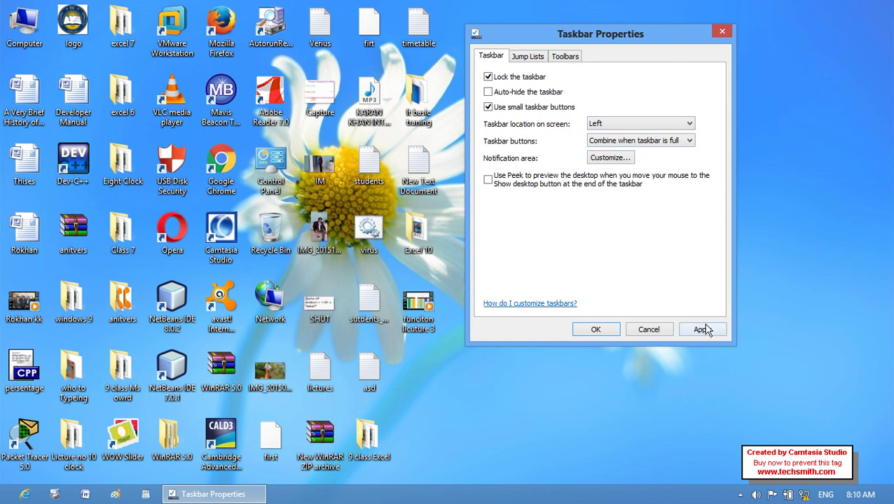
click(701, 329)
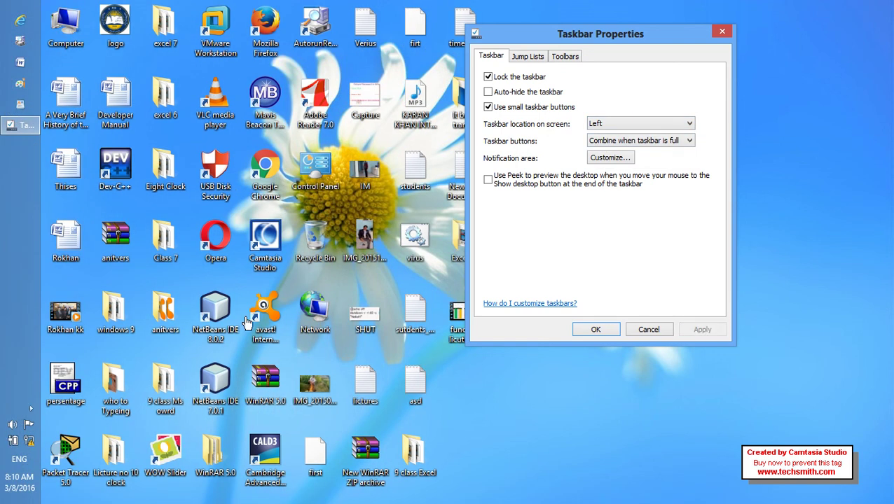
click(10, 295)
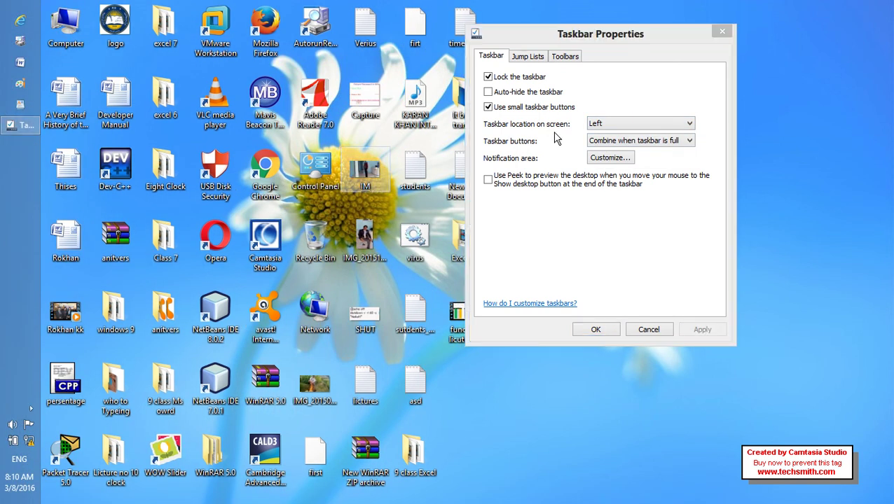
Set the taskbar location on screen to Right and apply it.
click(634, 123)
click(613, 150)
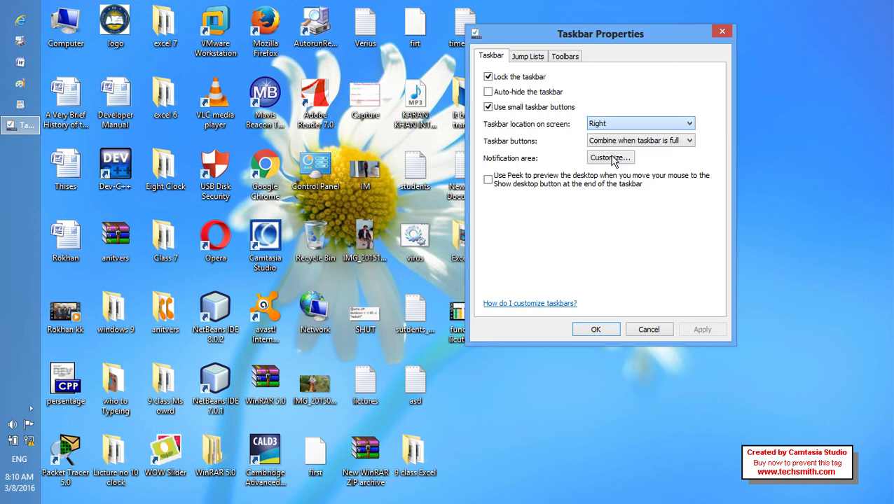
click(701, 330)
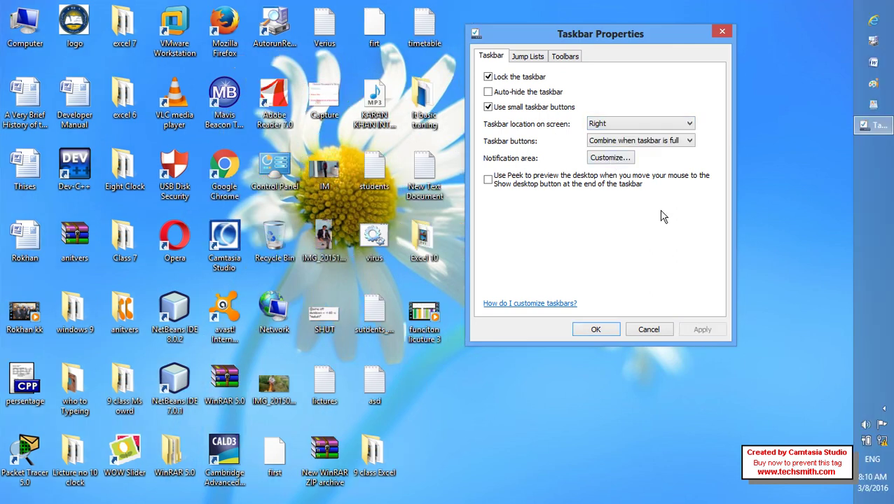
Unlock the taskbar, set its location on screen to Bottom and apply both settings.
click(519, 77)
click(636, 123)
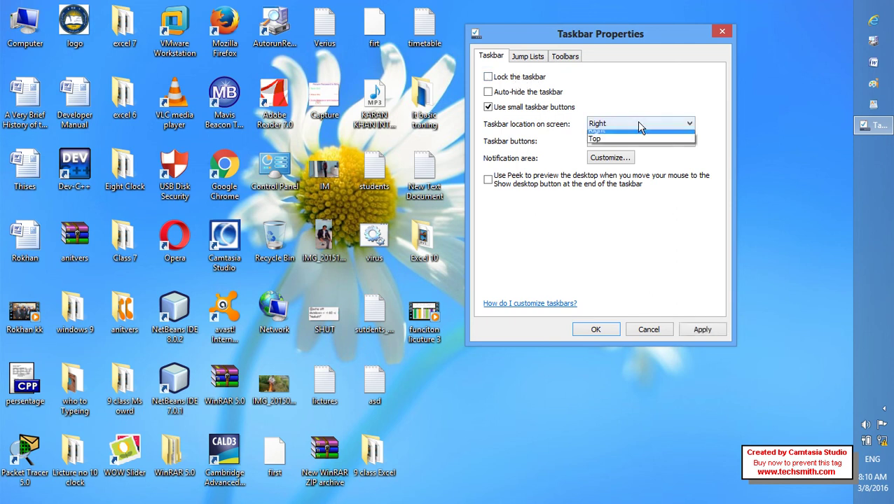
click(633, 135)
click(701, 330)
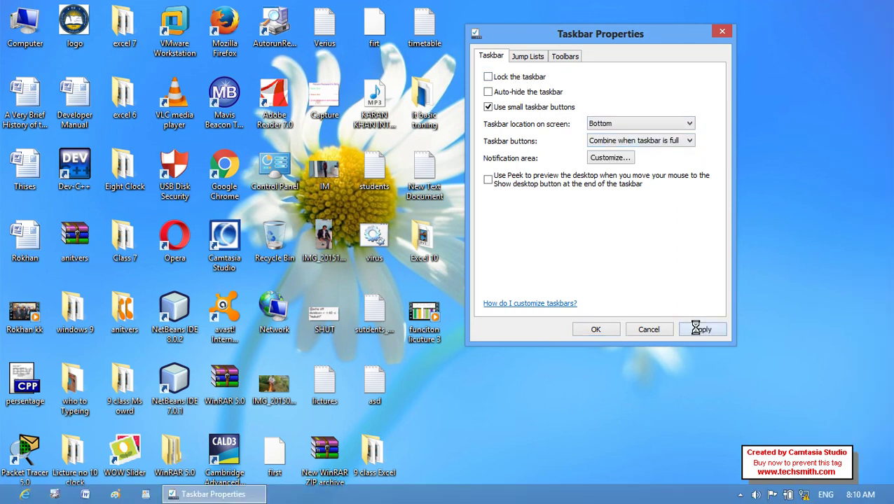
Select Lock the taskbar again, enlarge the taskbar and shrink it back to one row before applying the lock.
click(488, 77)
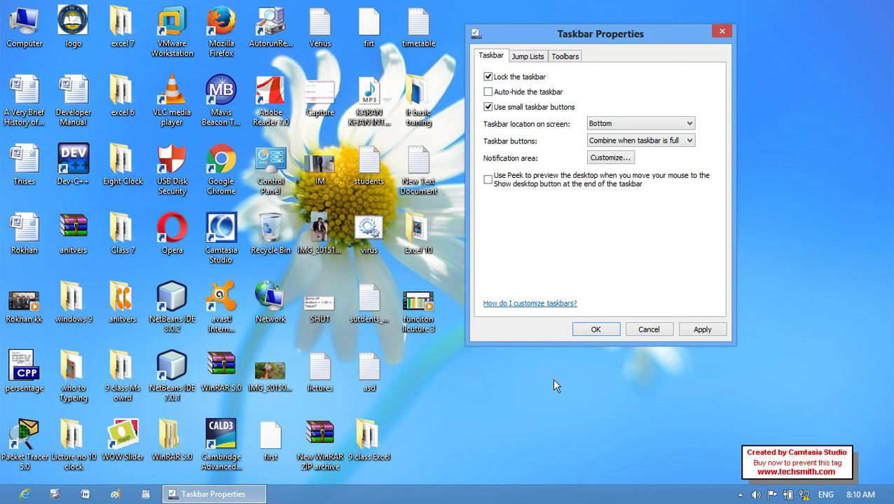
drag(538, 486, 555, 425)
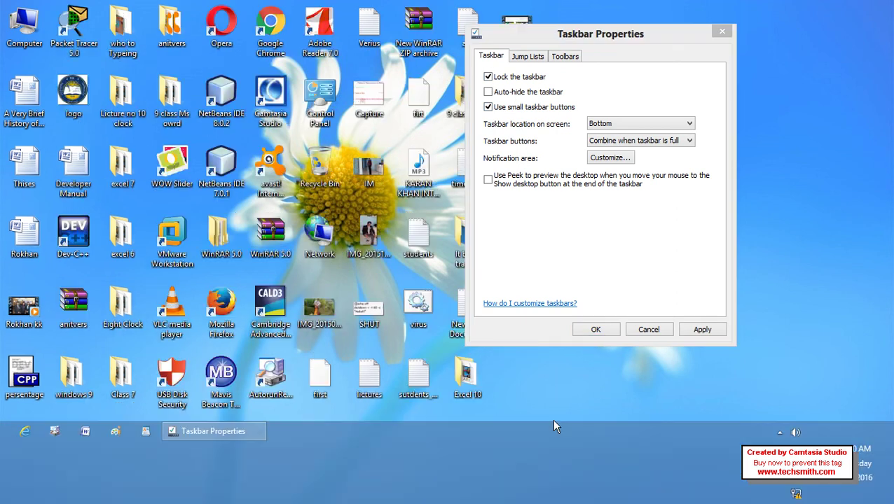
drag(552, 420, 552, 492)
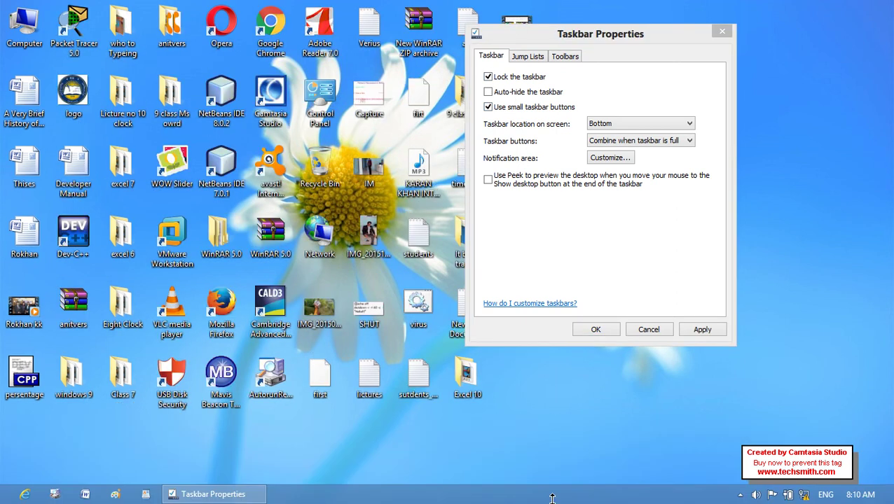
click(702, 329)
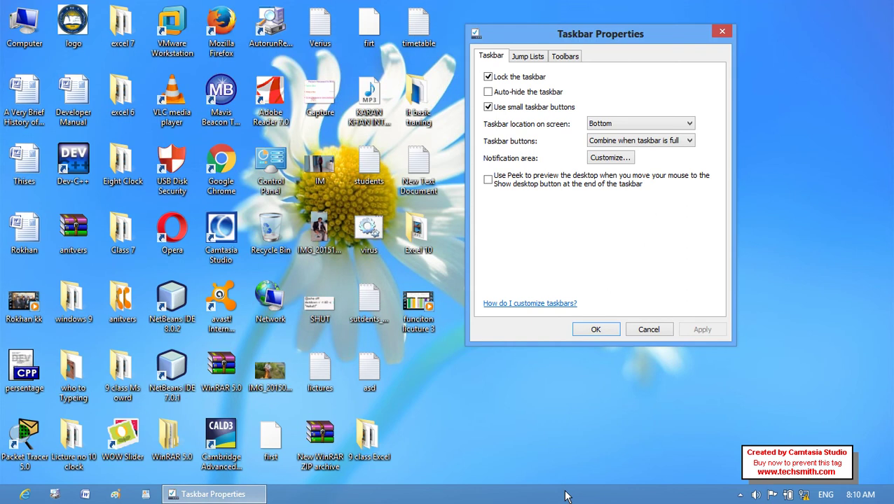
Switch the taskbar buttons option to Always combine, hide labels and return it to Combine when taskbar is full.
click(566, 496)
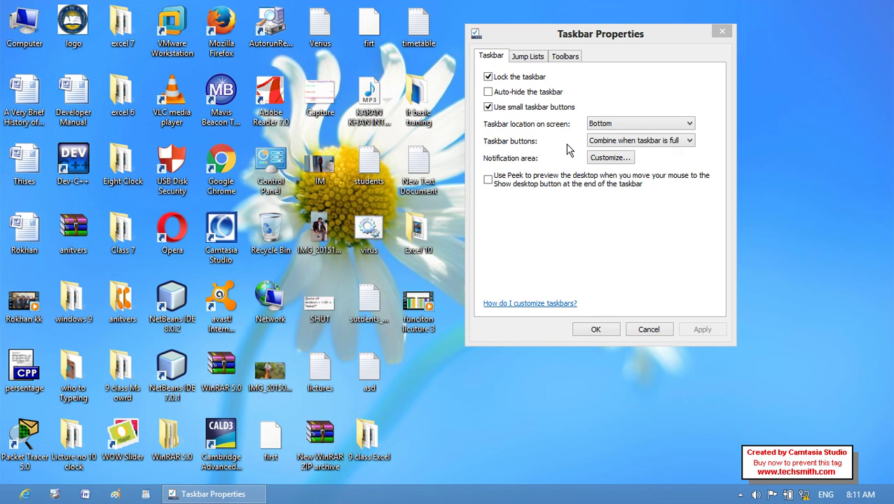
click(626, 141)
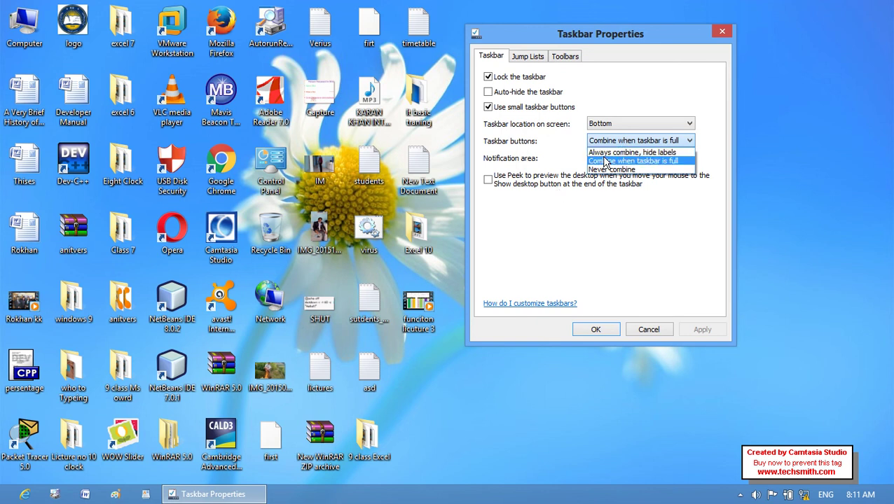
click(638, 152)
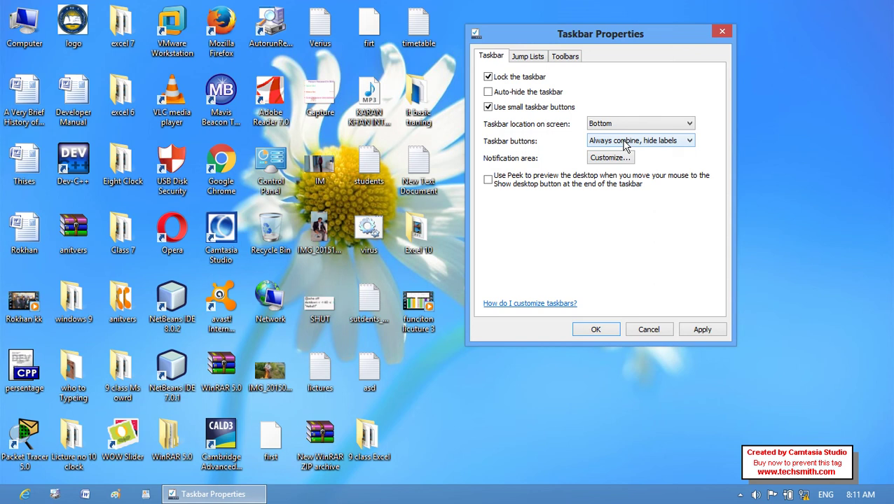
click(626, 142)
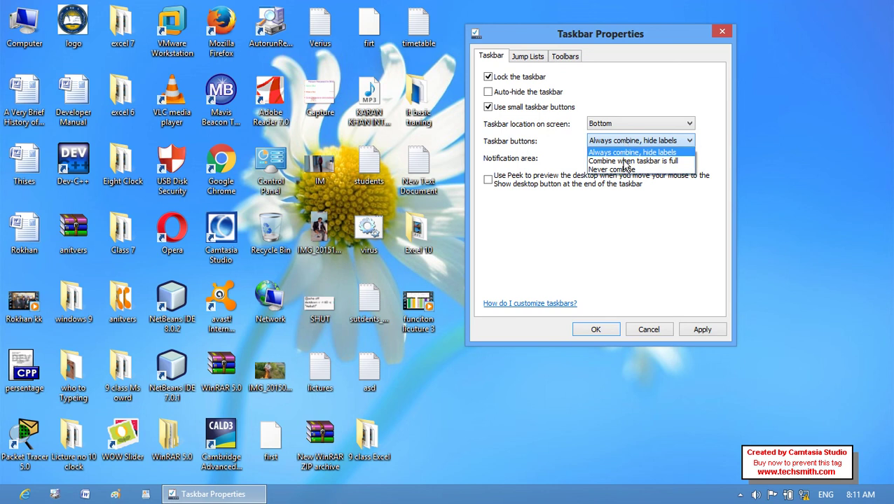
click(625, 161)
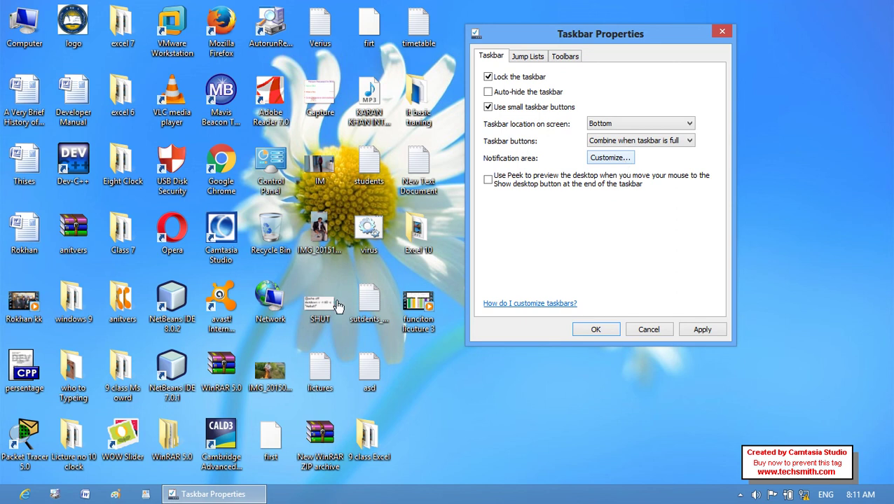
Open seven separate Internet Explorer windows from the program's taskbar shortcut, minimizing each one to the taskbar.
right_click(25, 493)
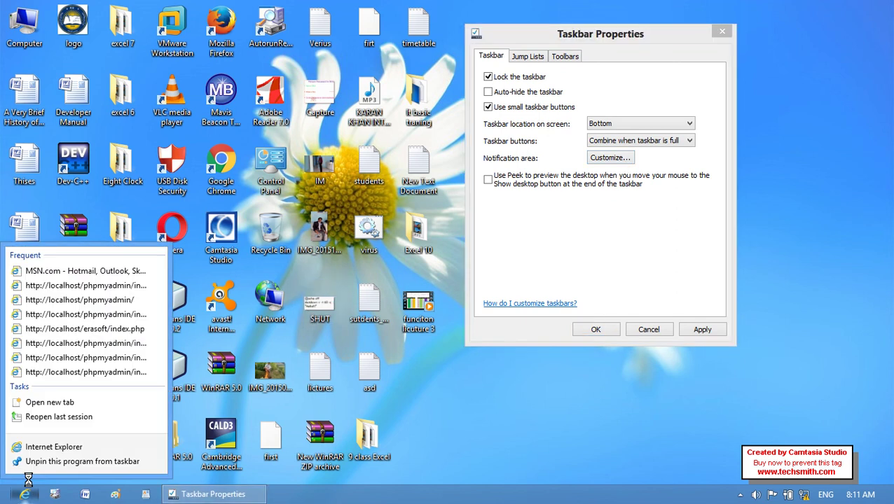
click(51, 449)
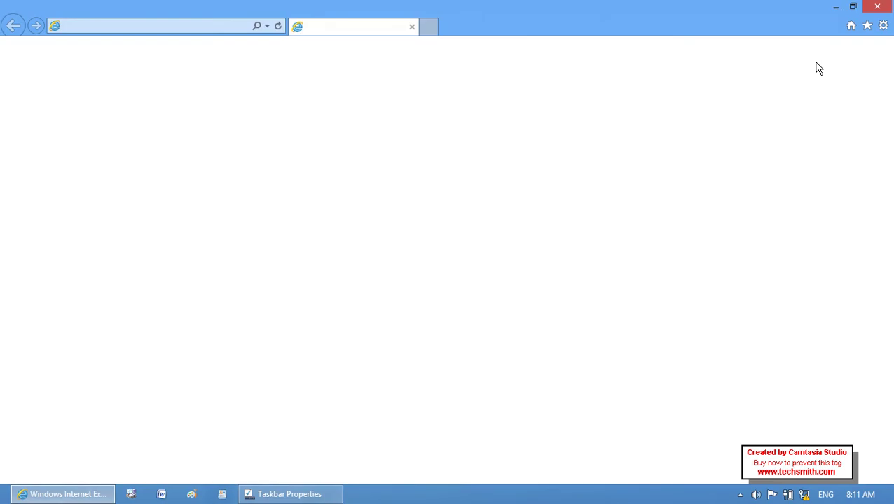
click(836, 6)
right_click(76, 494)
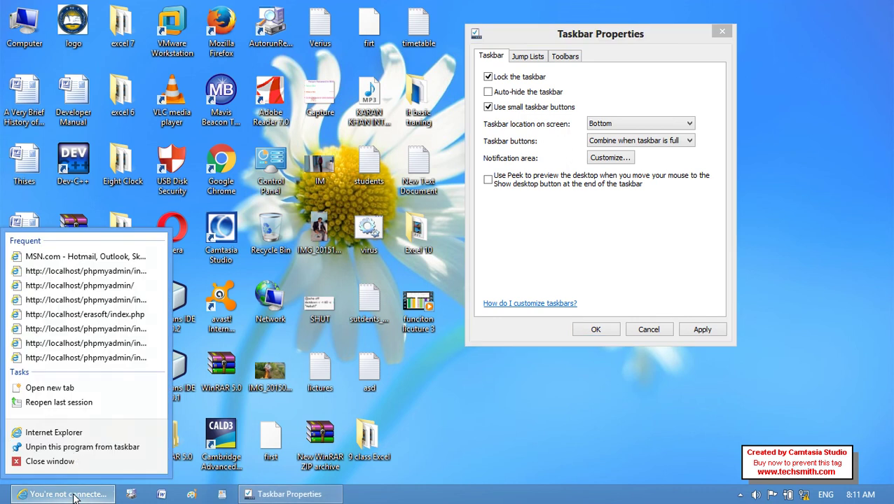
click(78, 434)
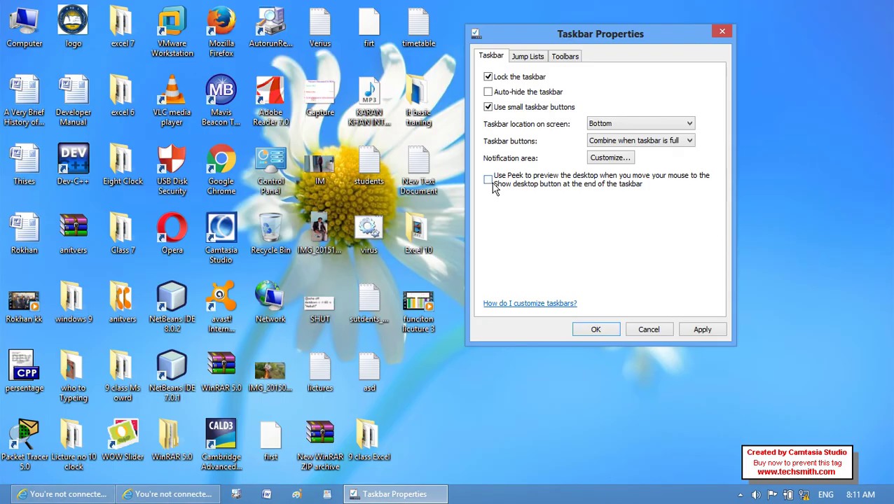
right_click(94, 492)
click(87, 443)
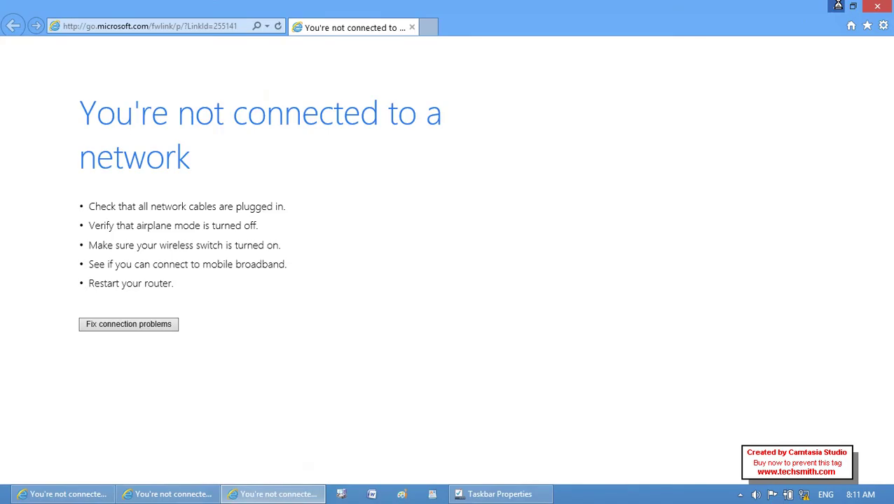
click(855, 7)
right_click(70, 493)
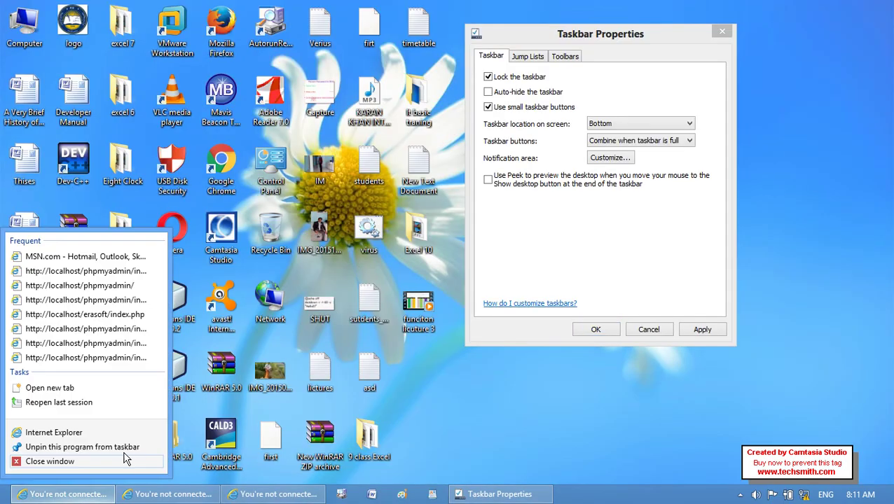
click(126, 434)
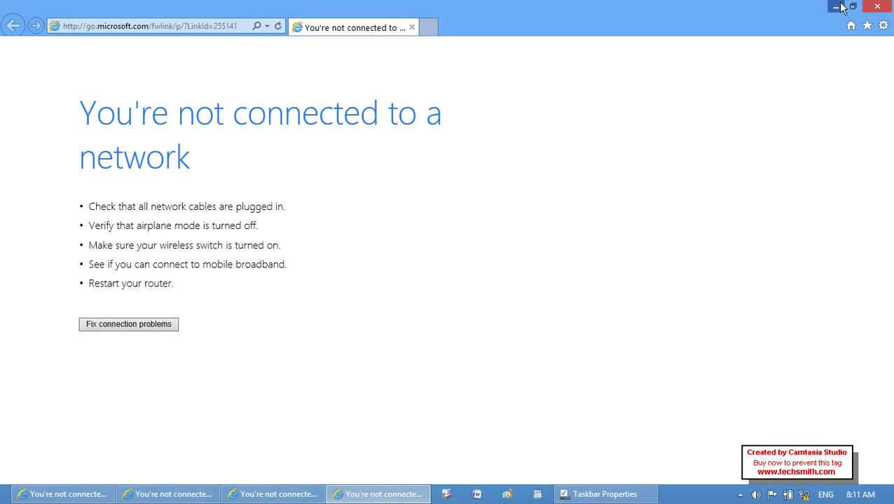
click(839, 7)
right_click(355, 493)
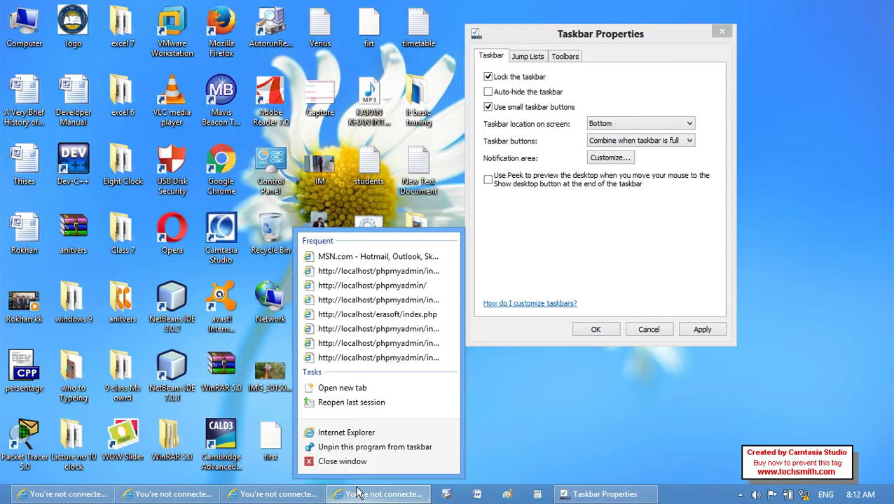
click(347, 432)
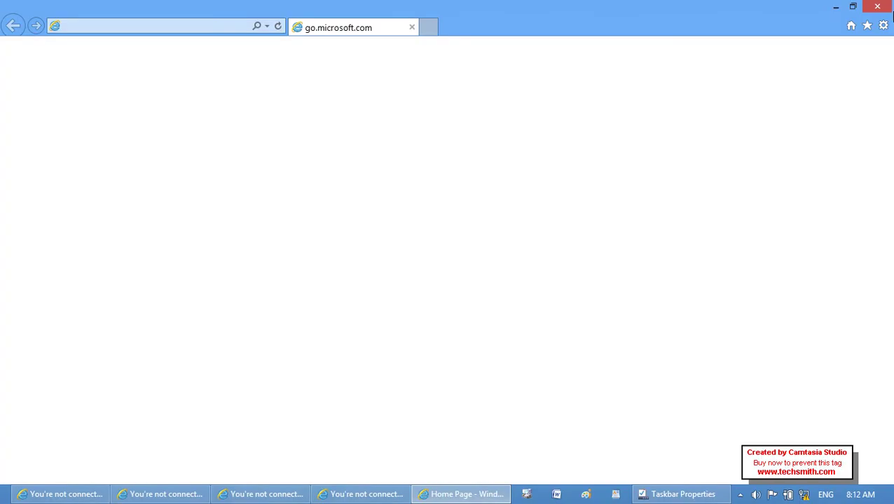
click(838, 7)
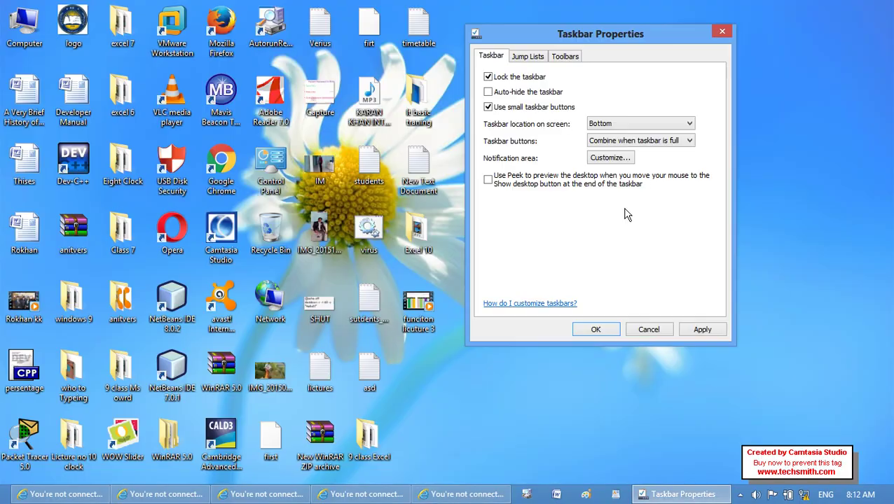
right_click(462, 494)
click(429, 432)
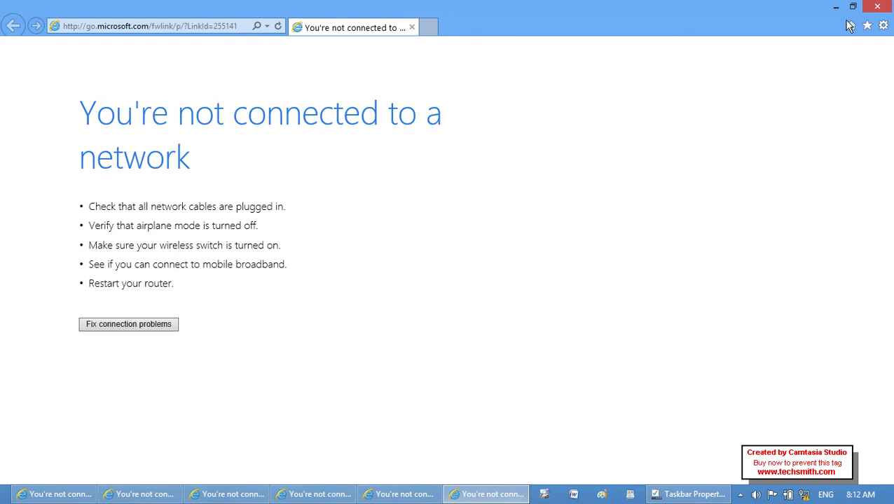
click(838, 7)
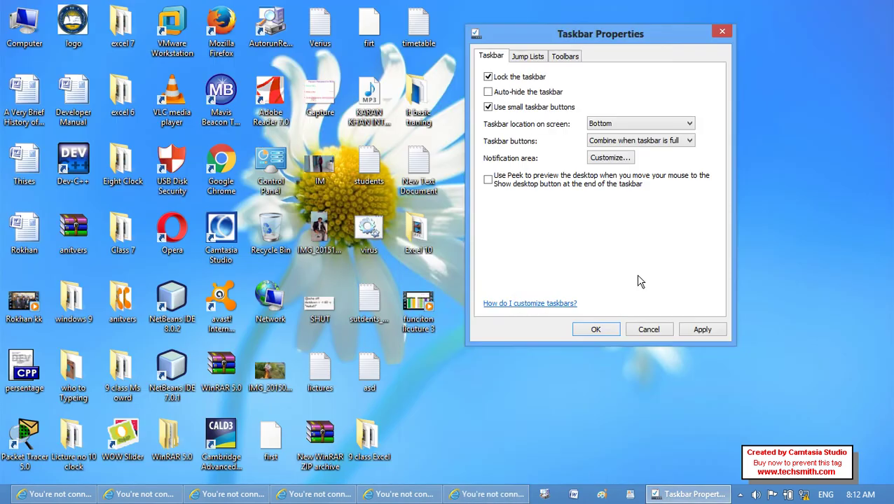
right_click(482, 495)
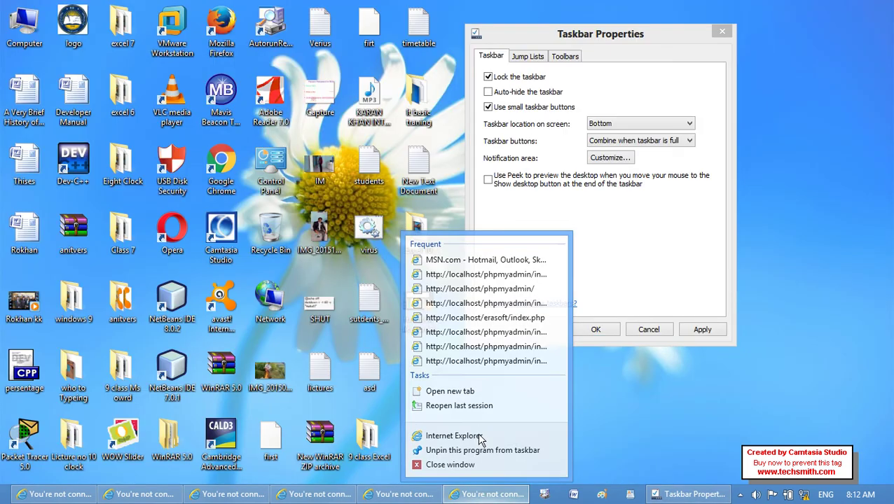
click(452, 440)
click(836, 7)
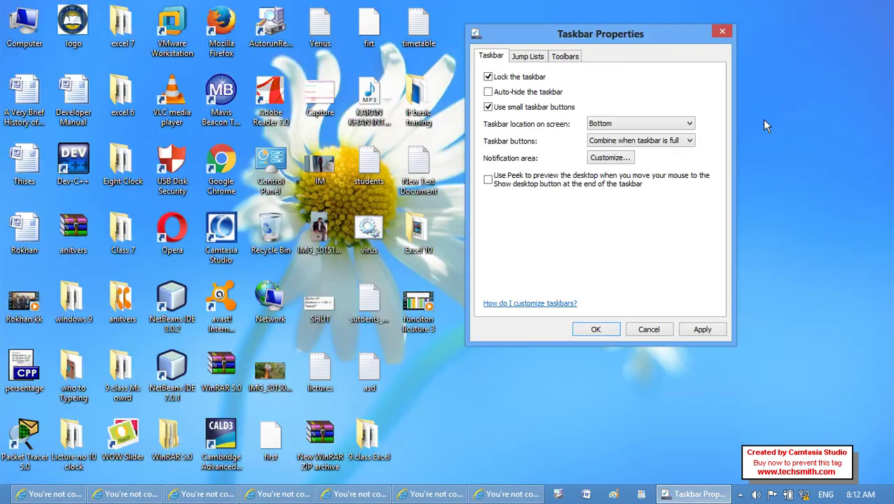
Apply the Combine when taskbar is full setting and open two more Internet Explorer windows, minimizing each one.
click(700, 331)
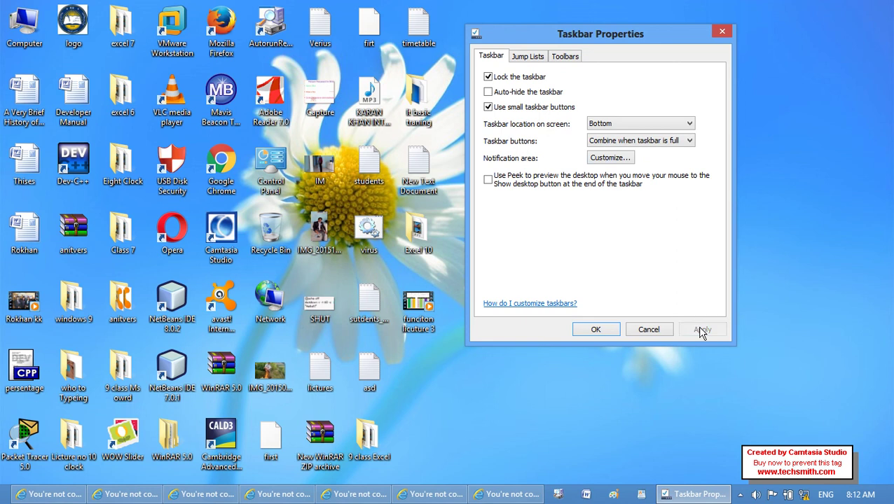
right_click(499, 494)
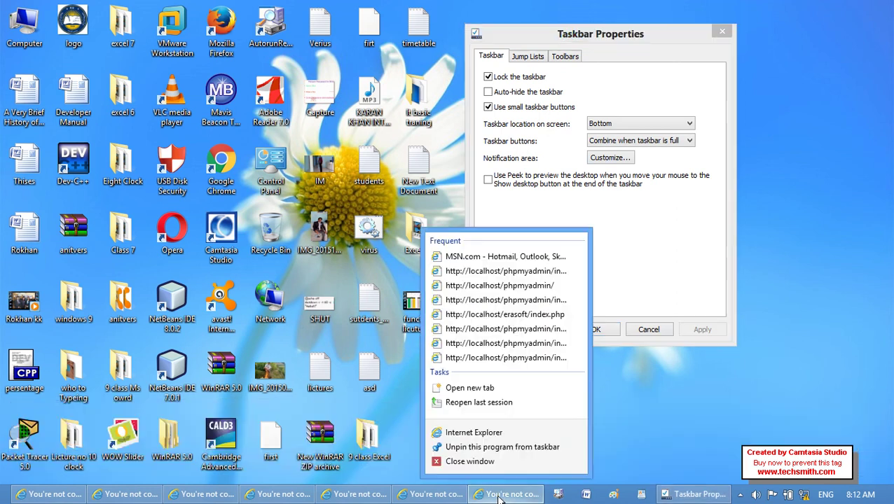
click(480, 432)
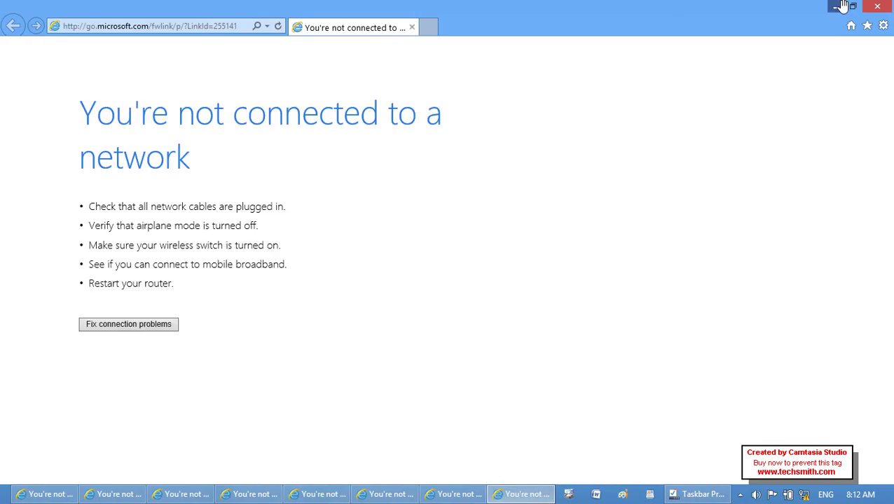
click(773, 8)
right_click(521, 494)
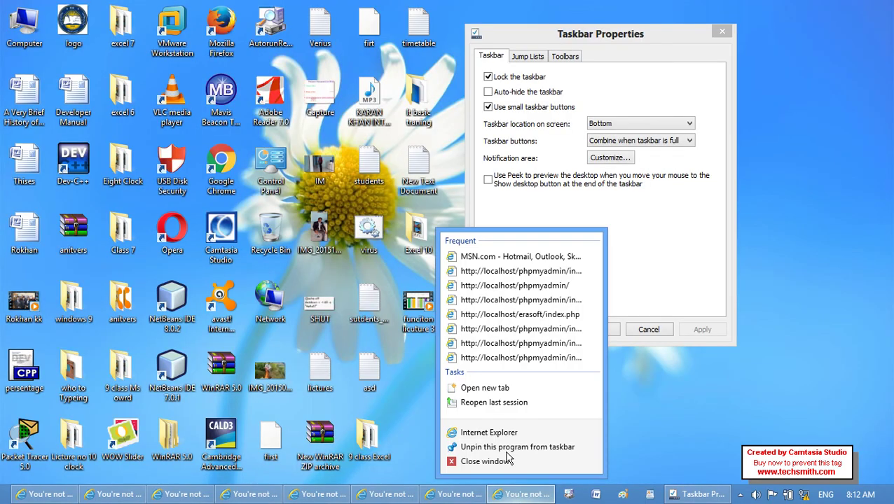
click(505, 433)
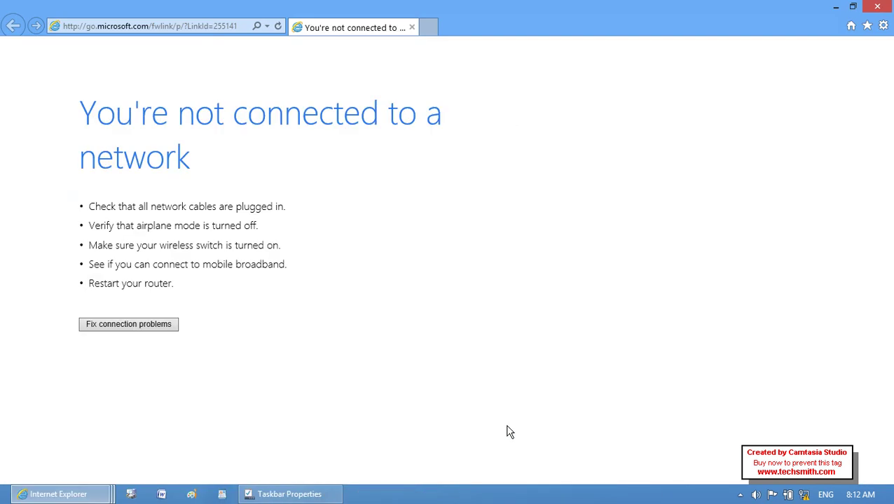
click(836, 6)
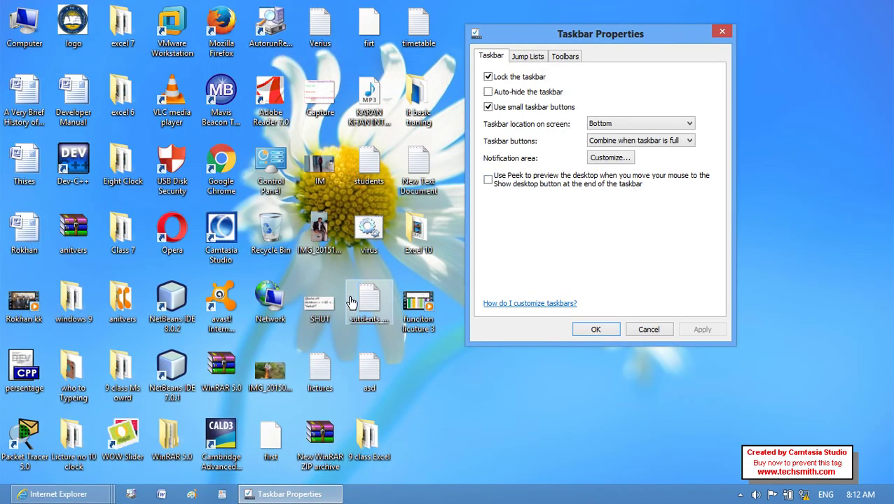
Preview the grouped Internet Explorer windows from the taskbar and close all of them together.
click(53, 495)
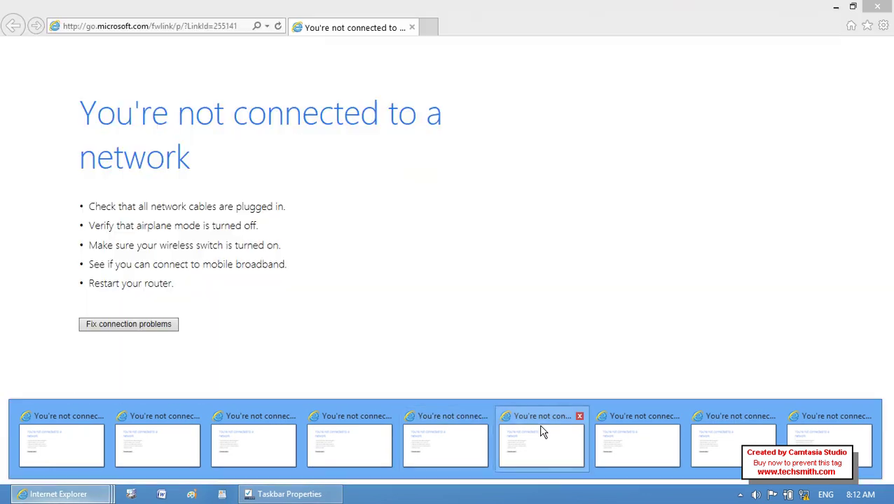
mouse_move(625, 424)
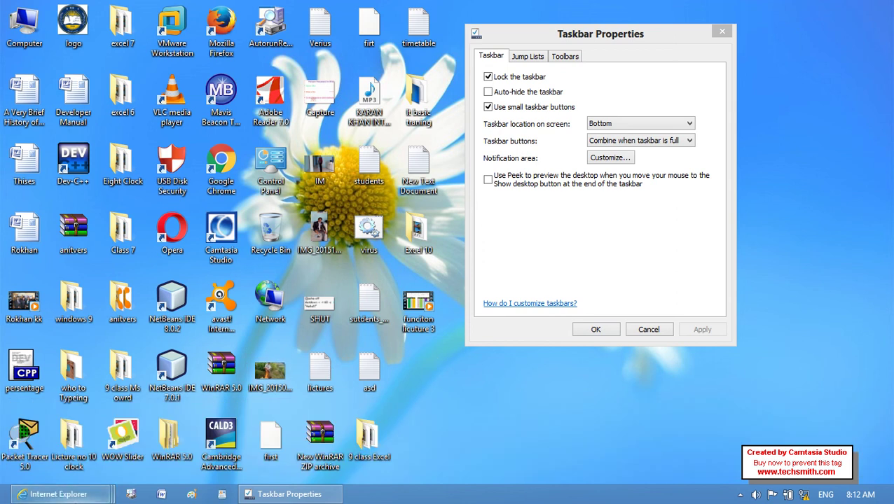
right_click(58, 495)
click(70, 464)
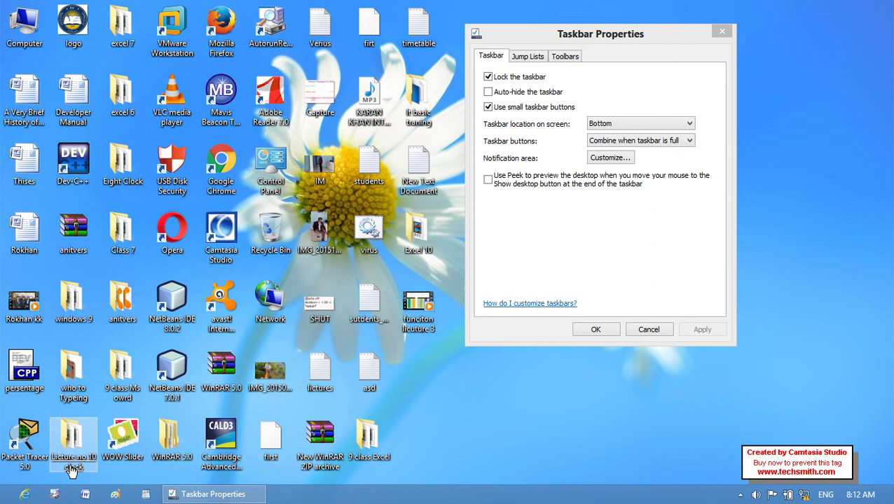
Set the taskbar buttons option to Never combine and apply it.
click(655, 141)
click(634, 160)
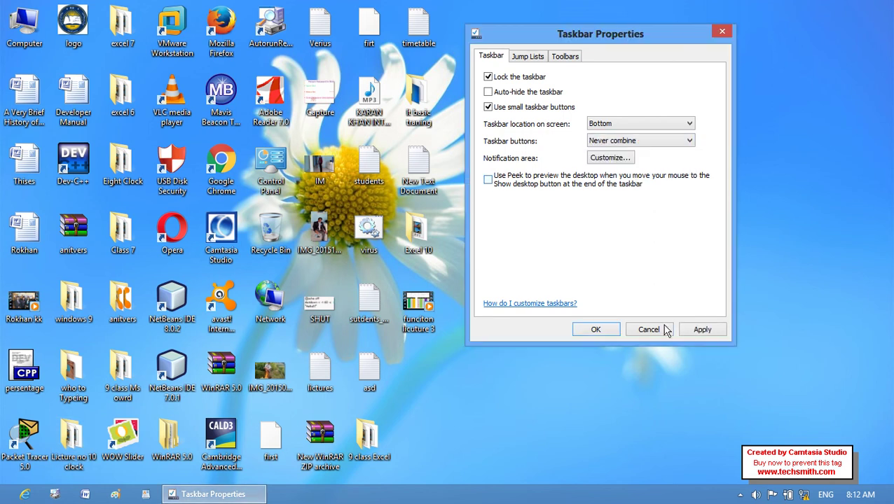
click(701, 329)
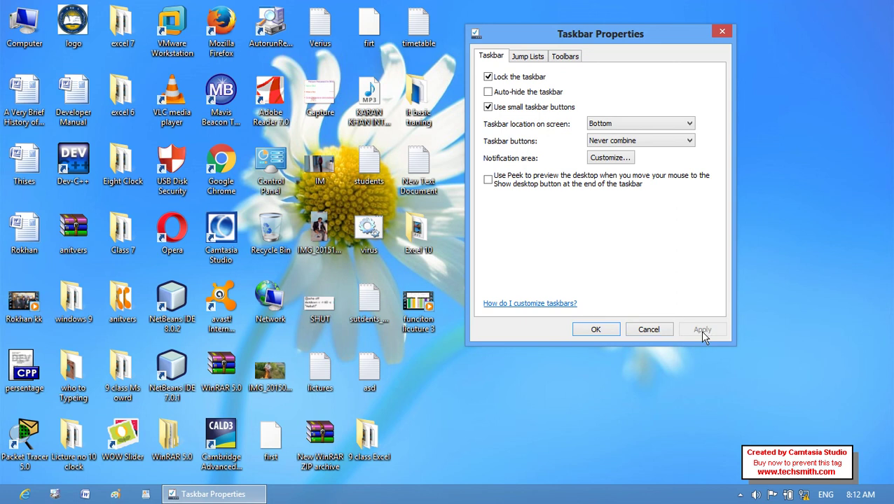
Open four separate Internet Explorer windows from the program's taskbar shortcut to show their uncombined taskbar buttons.
right_click(23, 498)
click(28, 447)
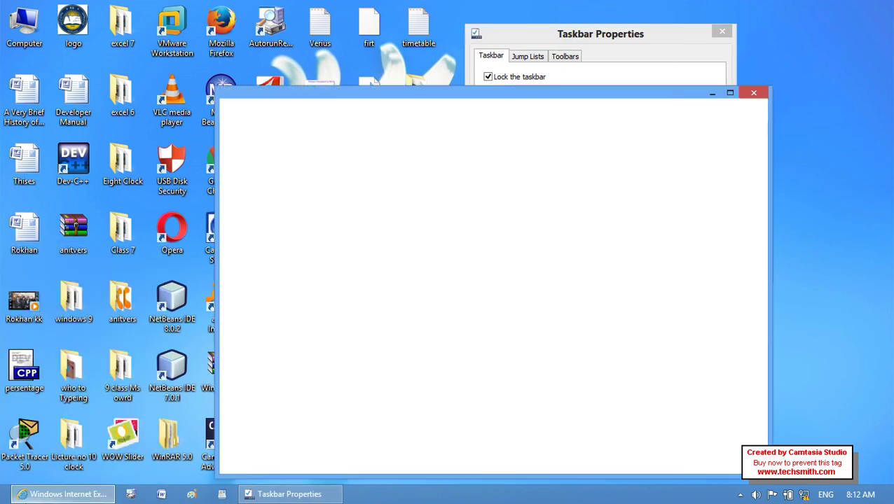
right_click(23, 495)
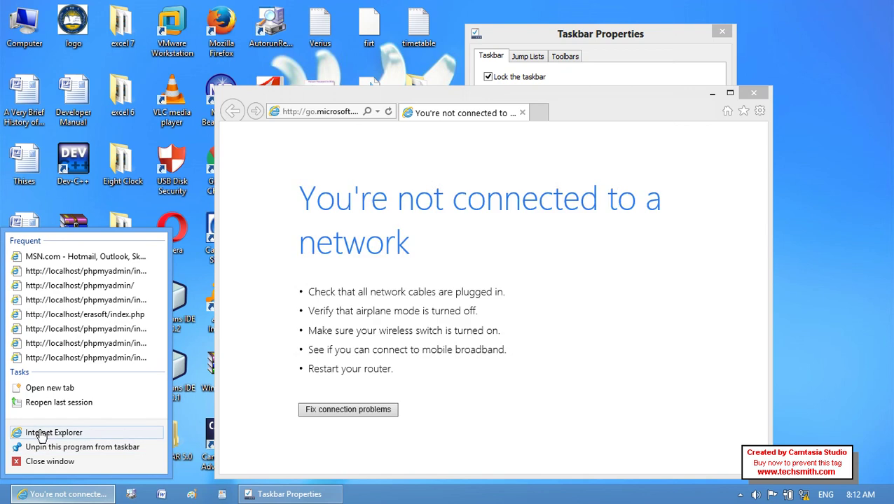
click(30, 430)
right_click(42, 495)
click(42, 432)
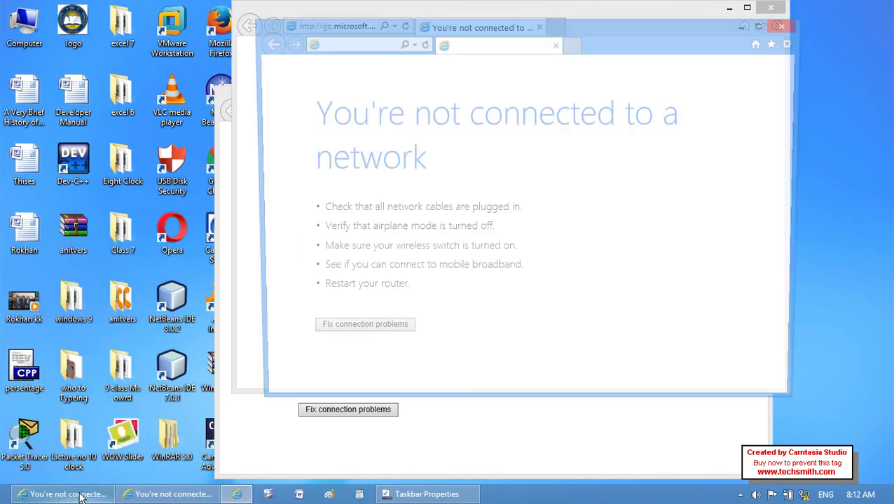
right_click(82, 496)
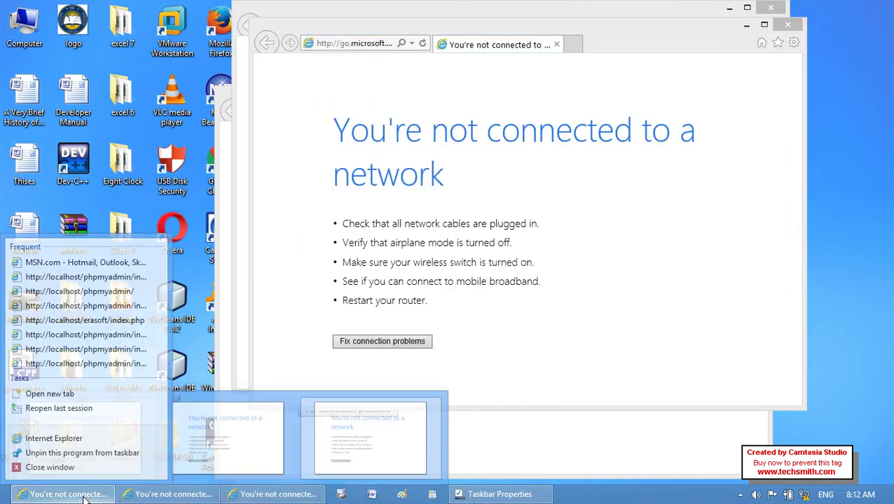
click(42, 432)
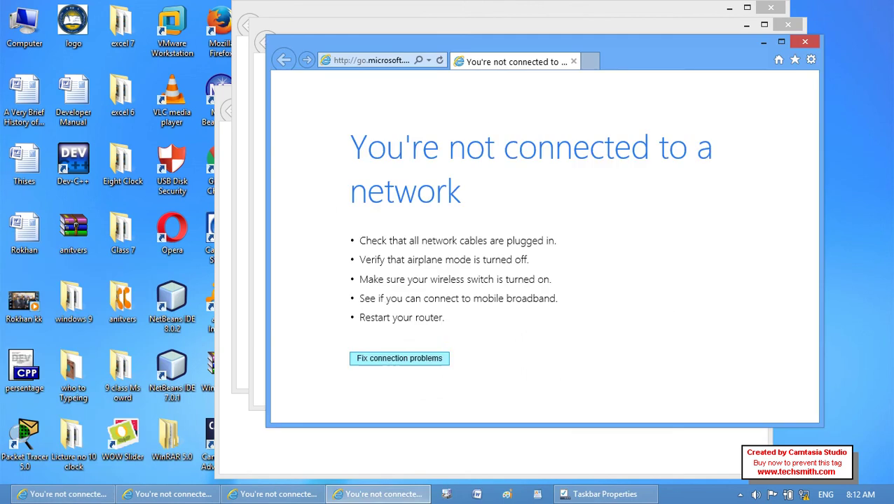
Close the four Internet Explorer windows one by one and close the Taskbar Properties dialog.
click(803, 42)
click(788, 24)
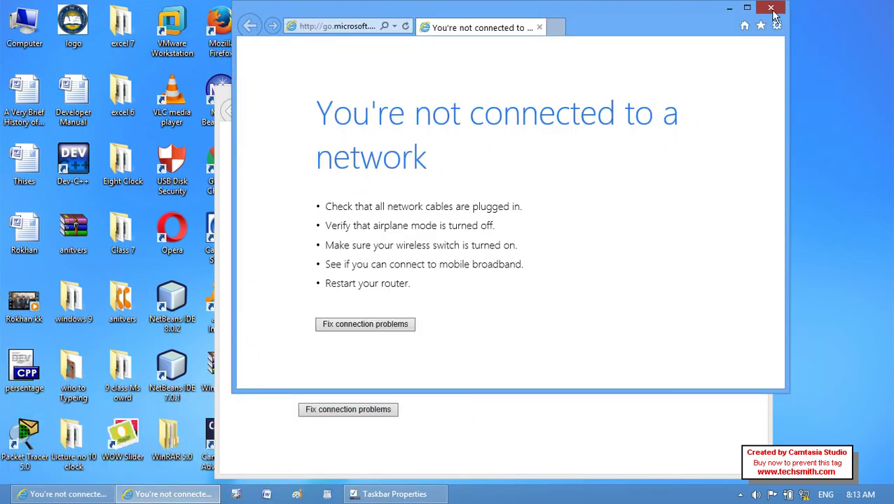
click(771, 7)
click(753, 93)
click(722, 31)
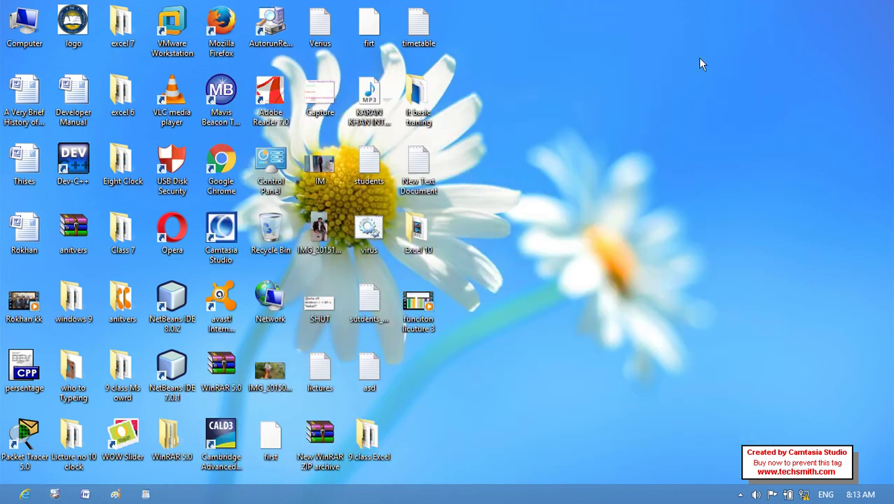
Refresh the desktop twice.
right_click(591, 226)
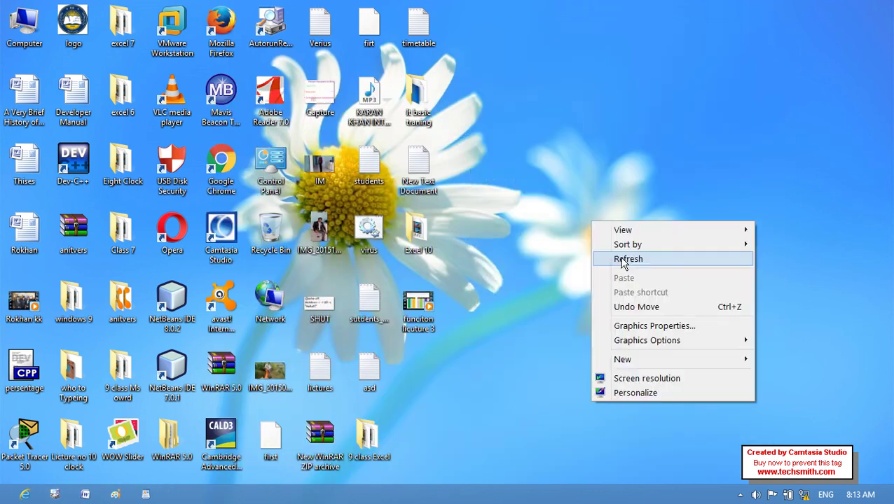
click(624, 258)
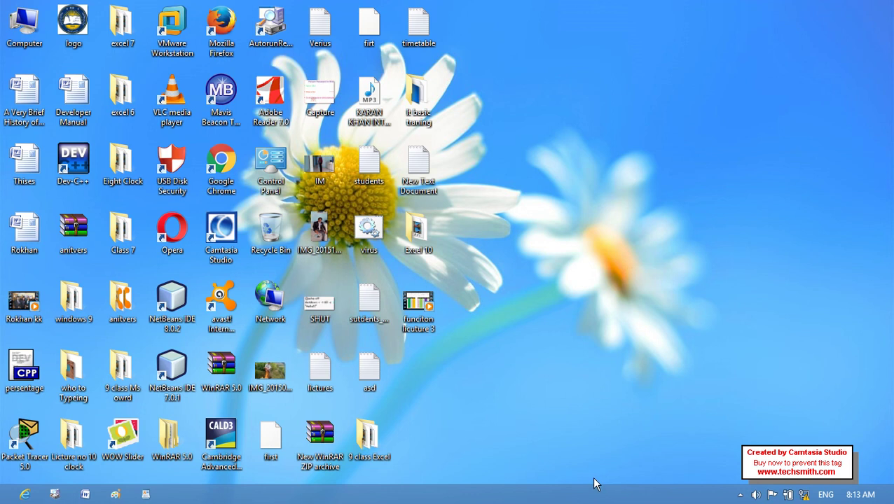
right_click(594, 323)
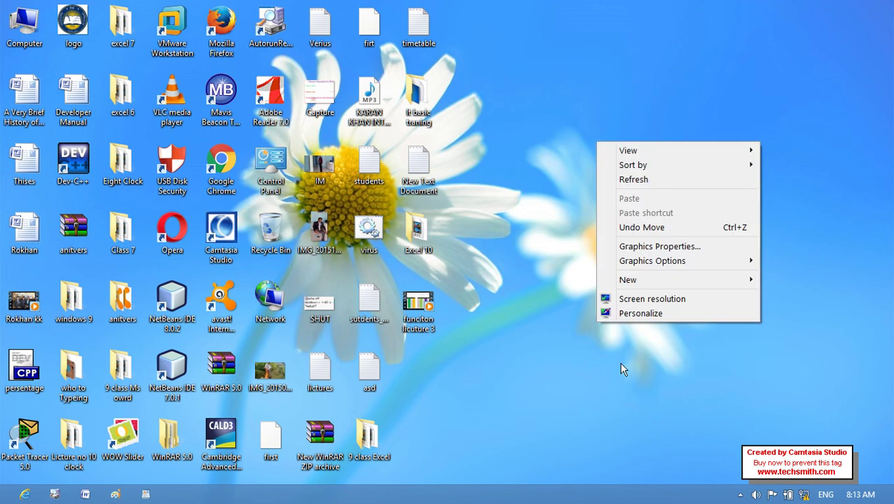
click(632, 181)
Show the hidden icons of the taskbar's notification area.
click(739, 494)
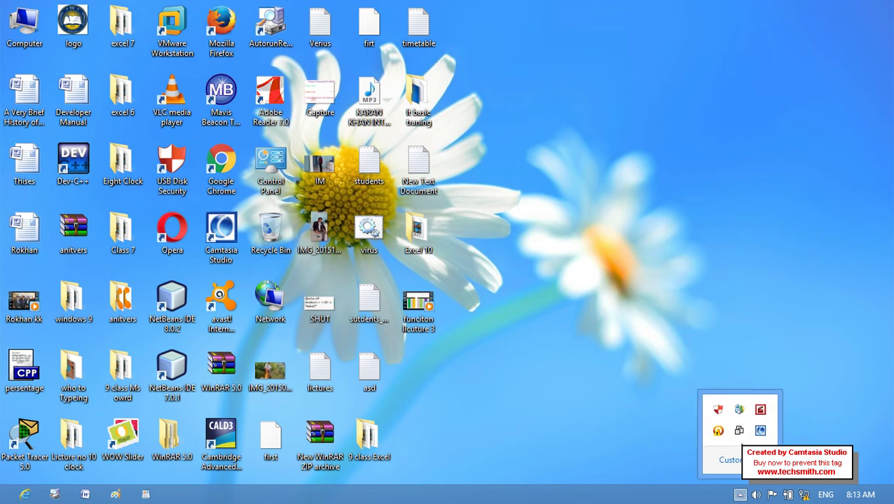